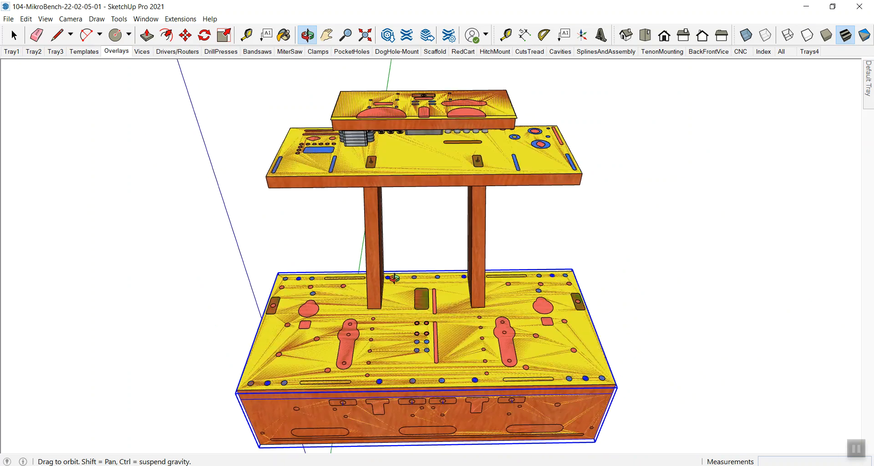
Step: Examine the workbench's overlays and internal parts from several angles, with X-ray display on
{"action": "left_click_drag", "start_coordinate": [372, 281], "coordinate": [511, 189]}
{"action": "left_click", "coordinate": [745, 35]}
{"action": "left_click_drag", "start_coordinate": [560, 173], "coordinate": [599, 271]}
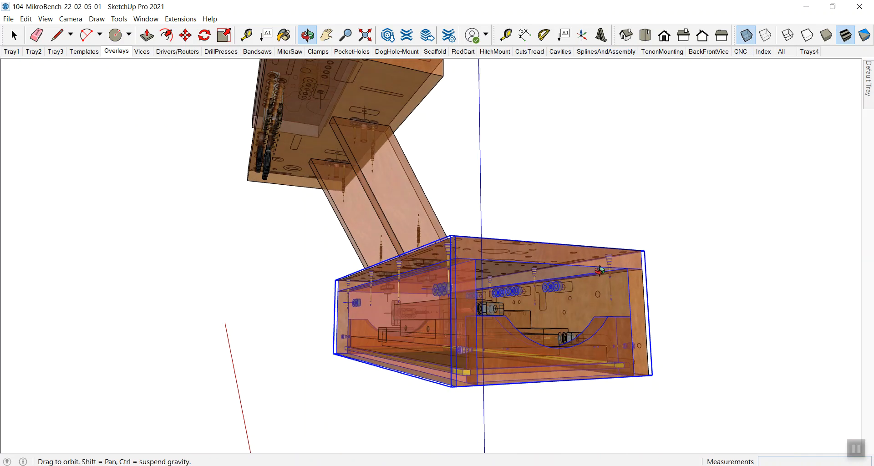
{"action": "left_click_drag", "start_coordinate": [441, 314], "coordinate": [321, 195]}
{"action": "key", "text": "z"}
{"action": "key", "text": "o"}
{"action": "key", "text": "space"}
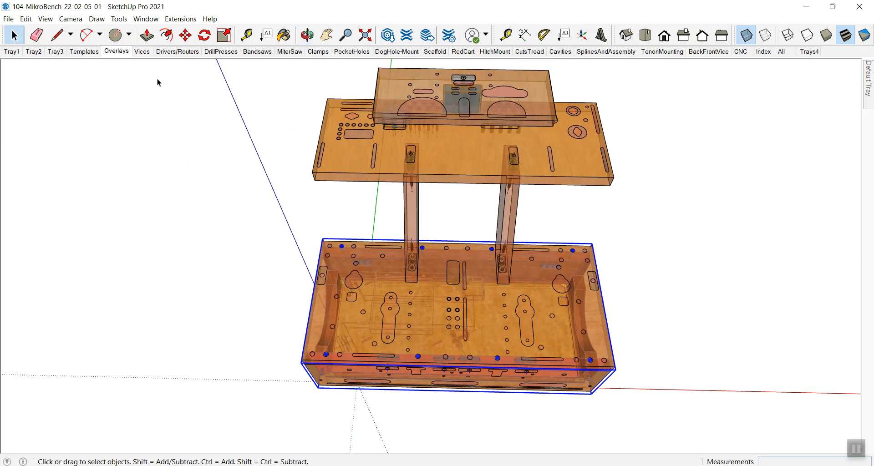
Step: Show the Templates scene and examine the template boards placed on the workbench from several angles
{"action": "left_click", "coordinate": [84, 51]}
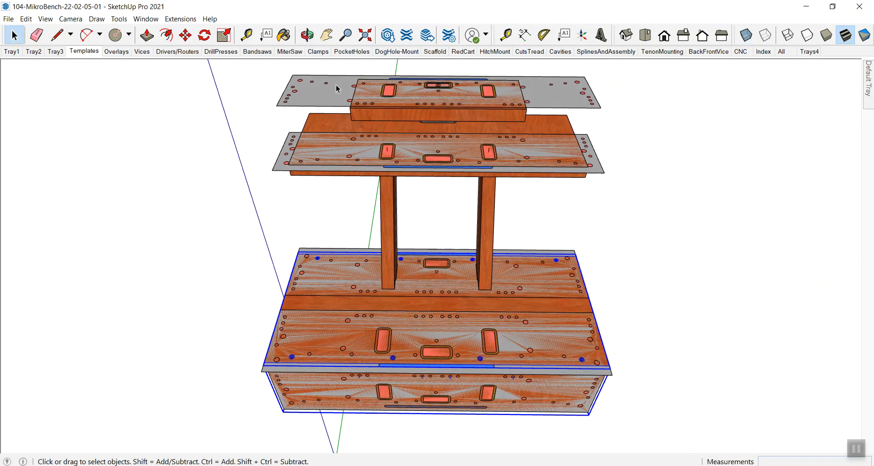
{"action": "key", "text": "o"}
{"action": "left_click_drag", "start_coordinate": [412, 167], "coordinate": [371, 117]}
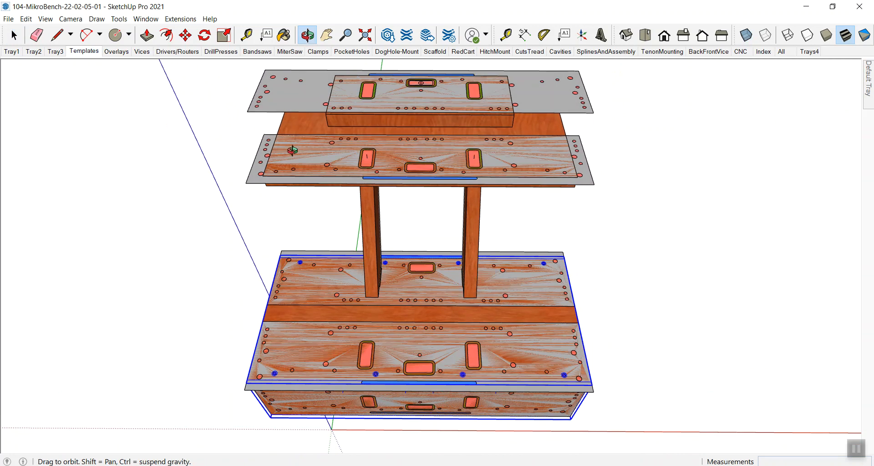
{"action": "left_click_drag", "start_coordinate": [380, 360], "coordinate": [311, 239]}
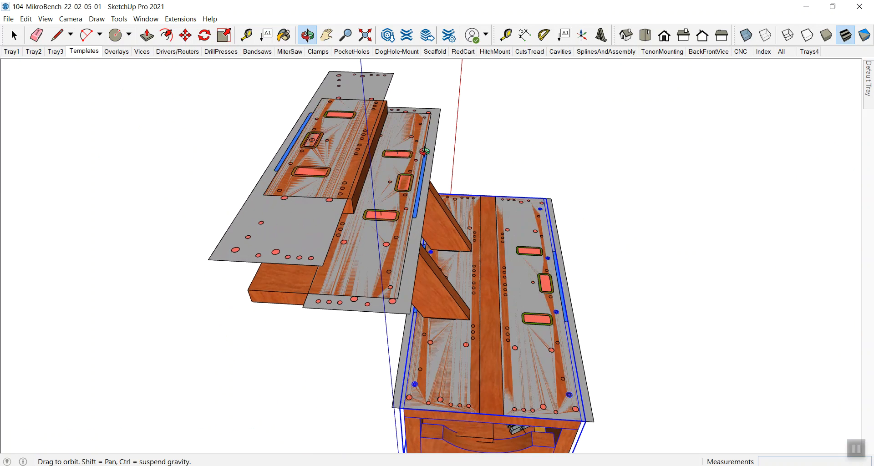
{"action": "left_click_drag", "start_coordinate": [369, 280], "coordinate": [359, 196]}
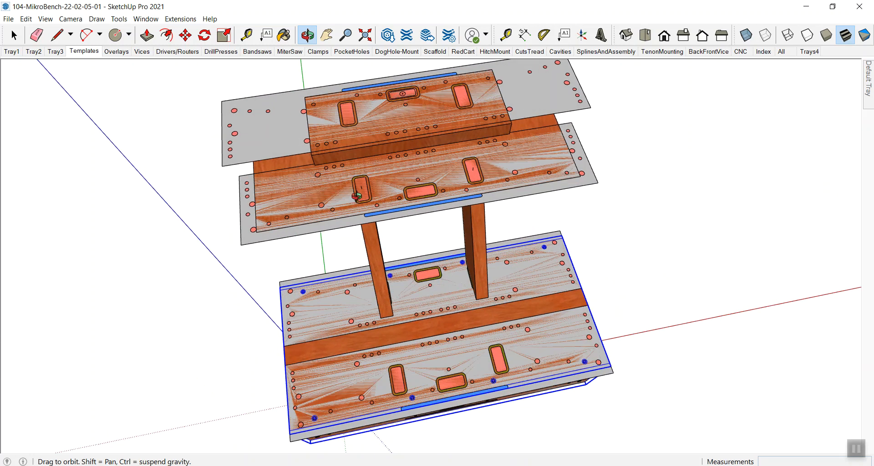
{"action": "left_click_drag", "start_coordinate": [426, 296], "coordinate": [416, 243]}
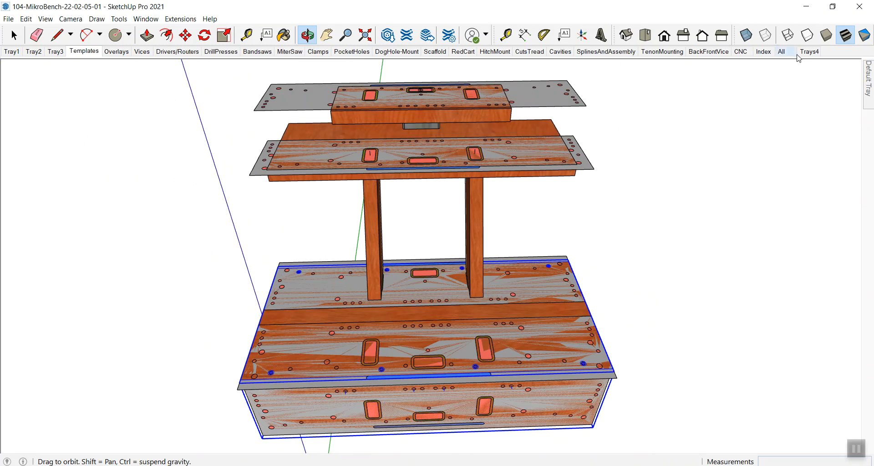
Step: Show the CNC scene and examine the flat, dimensioned layouts of the boards
{"action": "left_click", "coordinate": [741, 52]}
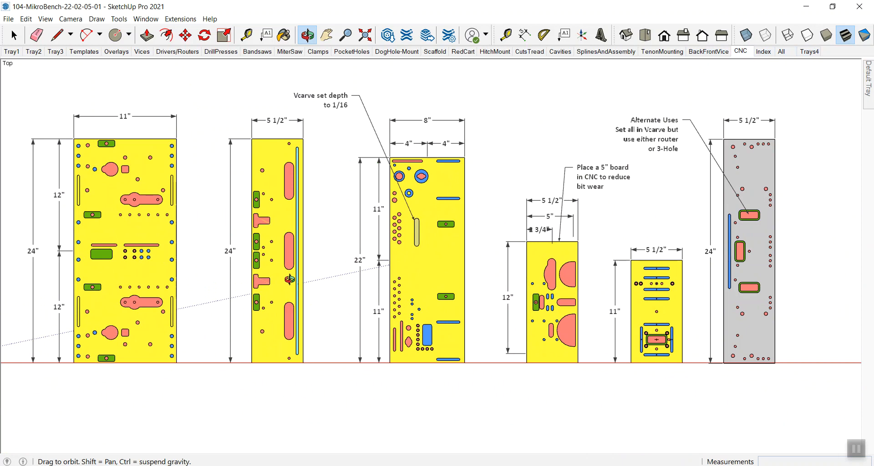
{"action": "key", "text": "z"}
{"action": "left_click_drag", "start_coordinate": [394, 136], "coordinate": [290, 279]}
{"action": "key", "text": "space"}
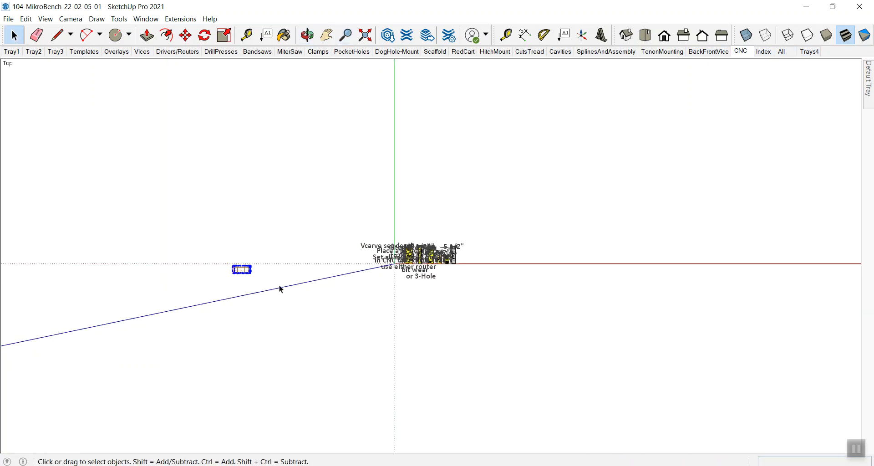
{"action": "key", "text": "z"}
{"action": "scroll", "coordinate": [414, 200], "scroll_direction": "up", "scroll_amount": 5}
{"action": "scroll", "coordinate": [416, 235], "scroll_direction": "up", "scroll_amount": 8}
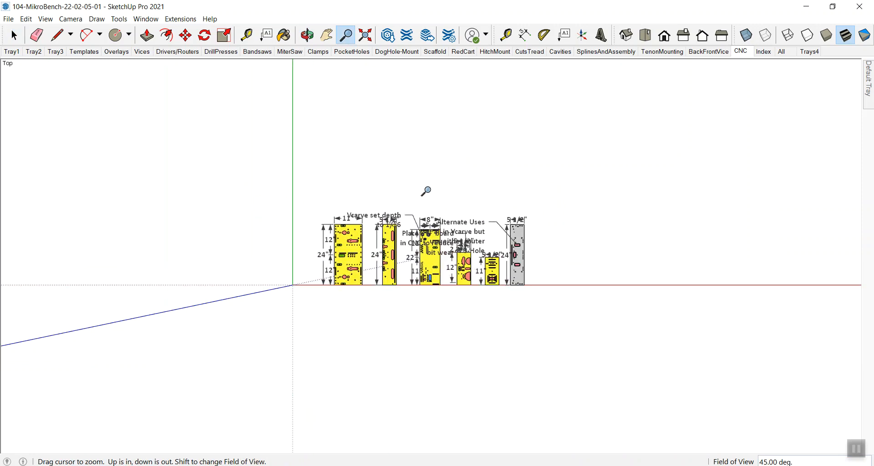
{"action": "left_click_drag", "start_coordinate": [405, 202], "coordinate": [414, 181]}
{"action": "key", "text": "space"}
{"action": "left_click", "coordinate": [411, 172]}
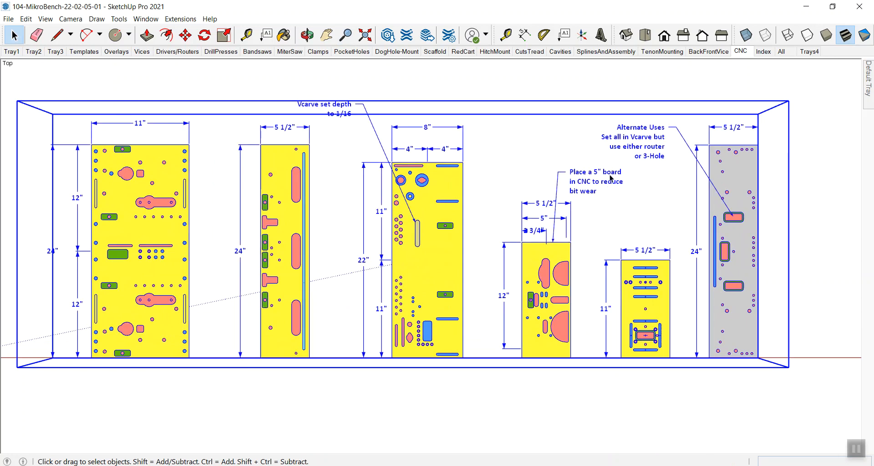
{"action": "left_click", "coordinate": [806, 96]}
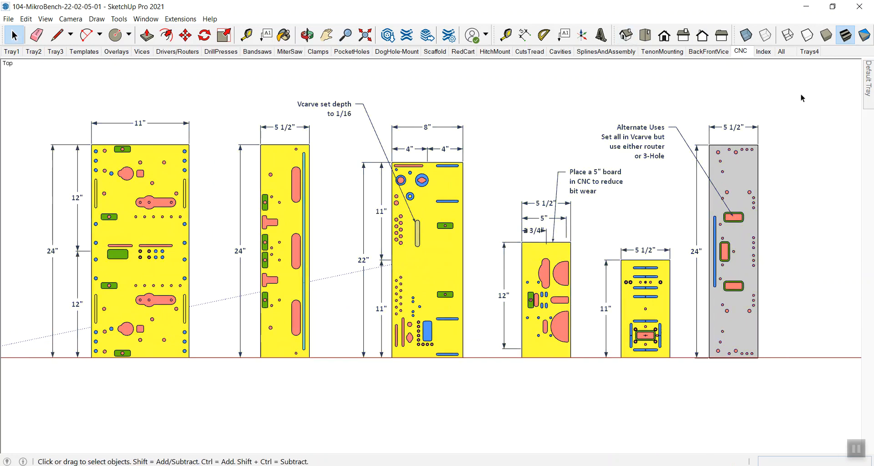
Step: Restore the CNC scene view and hide the five yellow boards inside the layout group, keeping the grey template board
{"action": "left_click", "coordinate": [741, 51]}
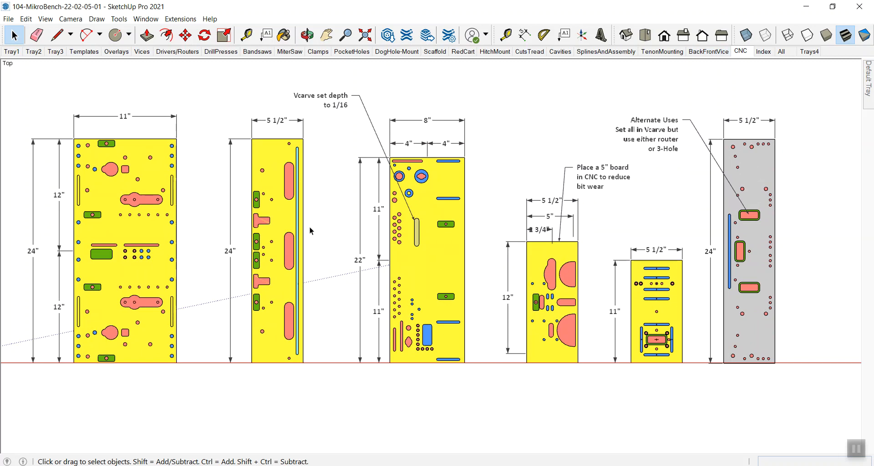
{"action": "left_click", "coordinate": [296, 231]}
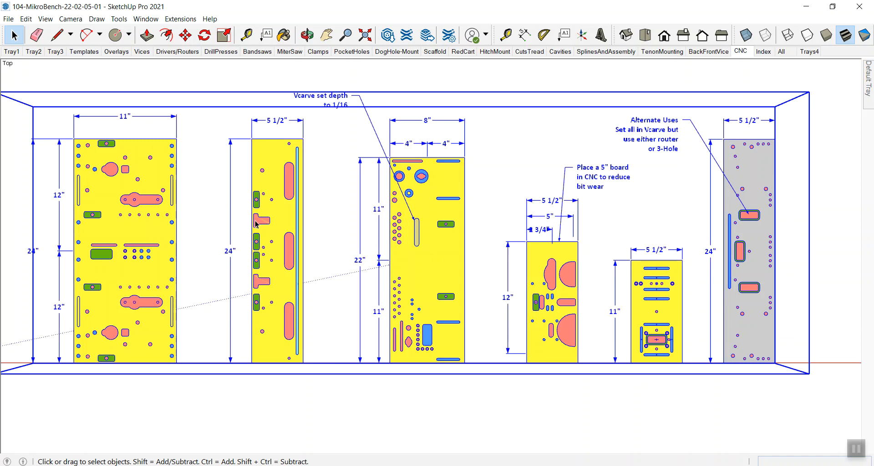
{"action": "double_click", "coordinate": [104, 199]}
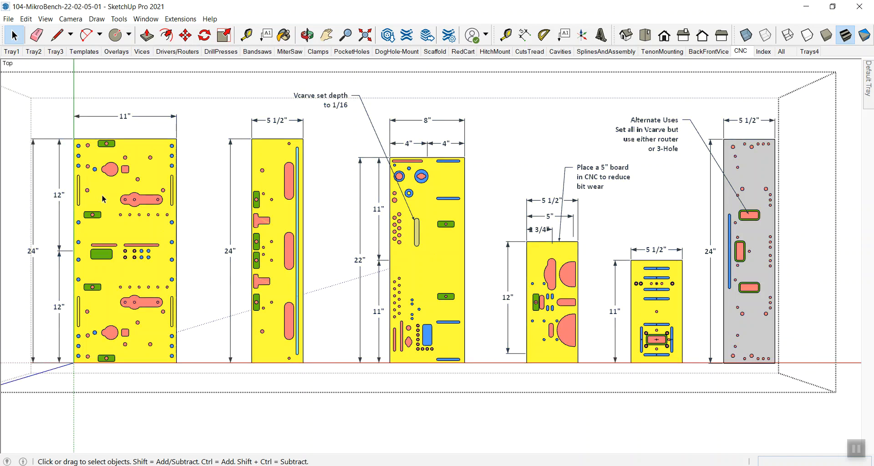
{"action": "left_click", "coordinate": [116, 197]}
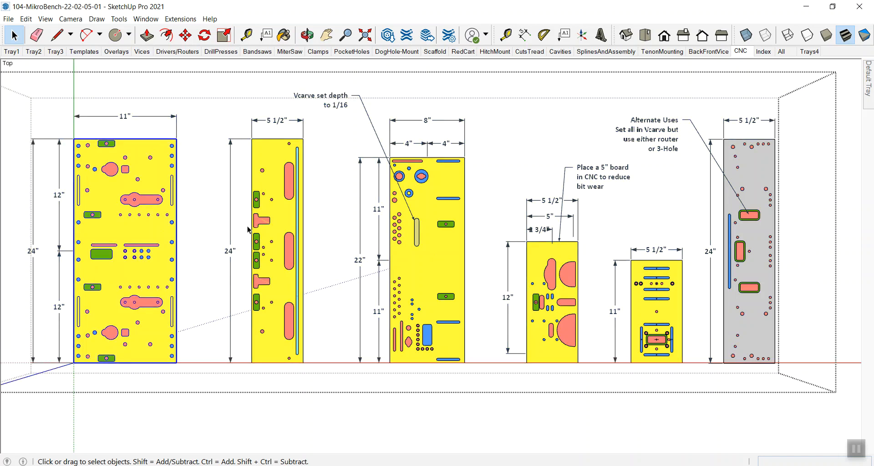
{"action": "left_click", "coordinate": [273, 213], "text": "ctrl"}
{"action": "left_click", "coordinate": [412, 220], "text": "ctrl"}
{"action": "left_click", "coordinate": [556, 271], "text": "ctrl"}
{"action": "left_click", "coordinate": [639, 284], "text": "ctrl"}
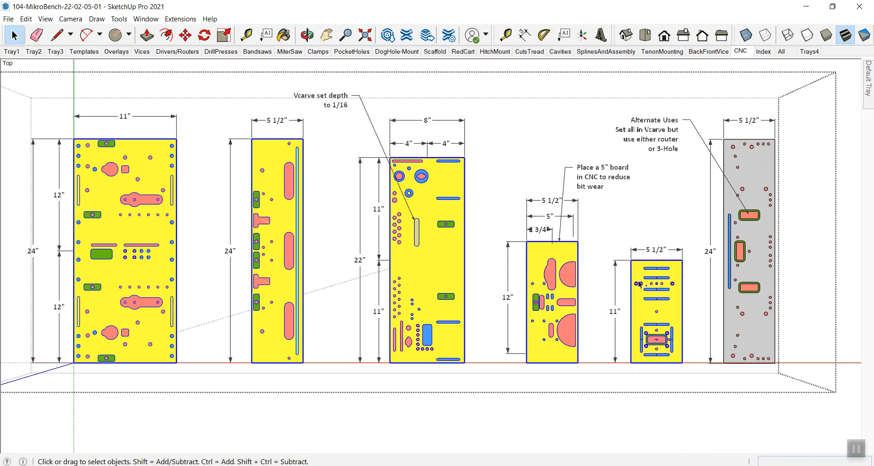
{"action": "right_click", "coordinate": [640, 284]}
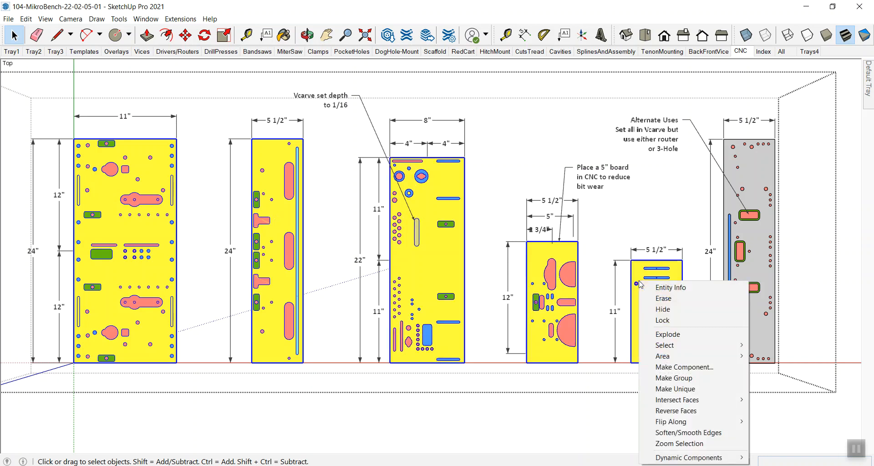
{"action": "left_click", "coordinate": [662, 309]}
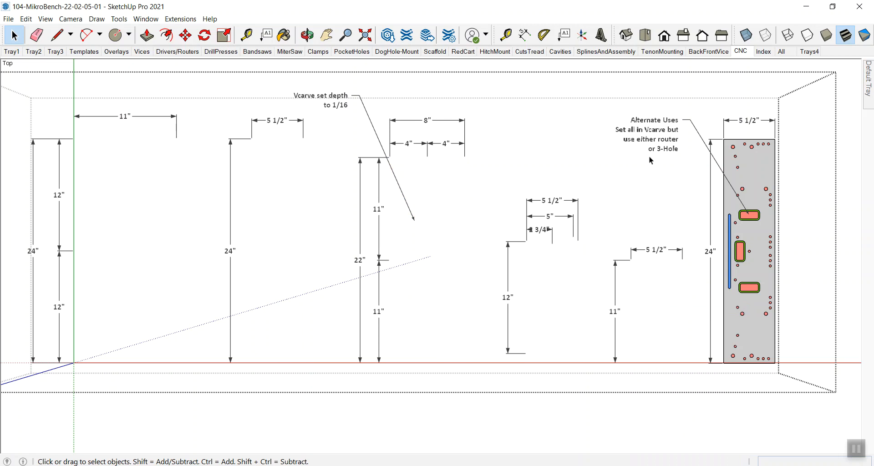
{"action": "left_click", "coordinate": [848, 168]}
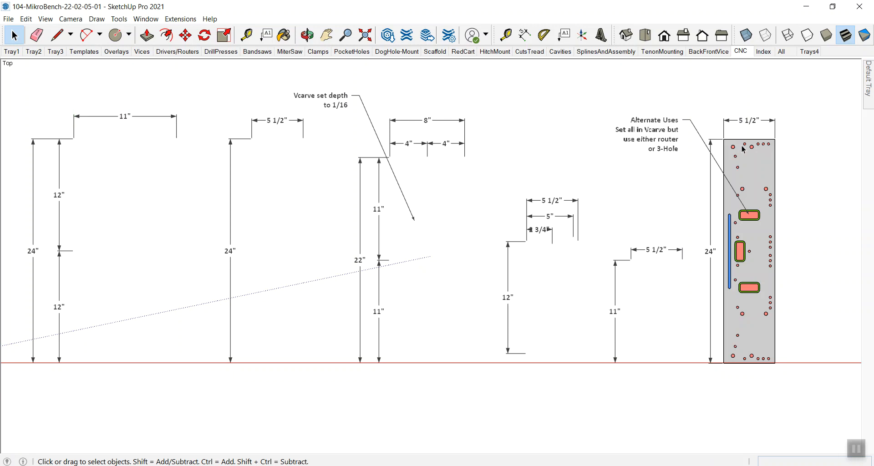
Step: Inspect the grey template board's holes and cutouts up close, from above and at an angle
{"action": "key", "text": "h"}
{"action": "left_click_drag", "start_coordinate": [735, 187], "coordinate": [490, 180]}
{"action": "key", "text": "z"}
{"action": "left_click_drag", "start_coordinate": [558, 190], "coordinate": [568, 172]}
{"action": "key", "text": "space"}
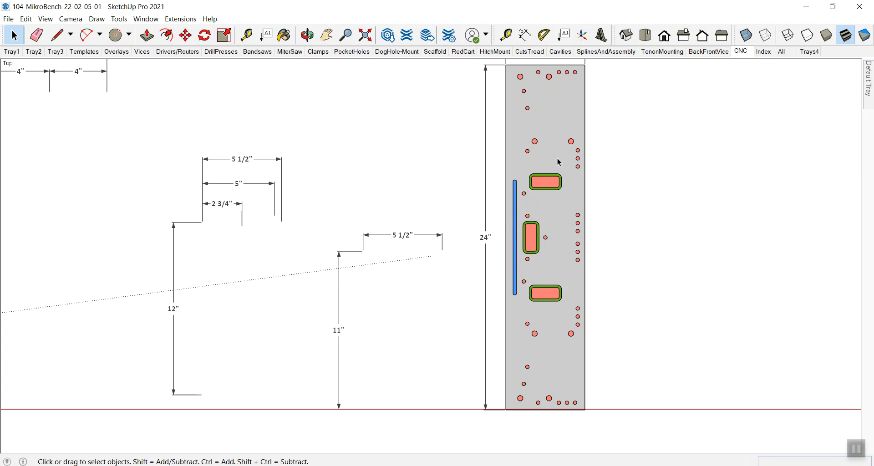
{"action": "middle_click_drag", "start_coordinate": [525, 208], "coordinate": [519, 228]}
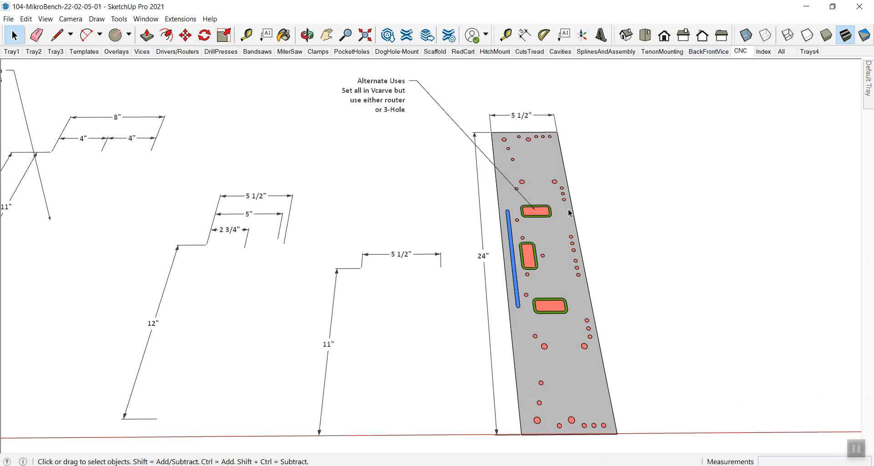
{"action": "mouse_move", "coordinate": [511, 242]}
{"action": "middle_mouse_down"}
{"action": "mouse_move", "coordinate": [491, 253]}
{"action": "mouse_move", "coordinate": [503, 289]}
{"action": "mouse_move", "coordinate": [501, 233]}
{"action": "mouse_move", "coordinate": [578, 233]}
{"action": "middle_mouse_up"}
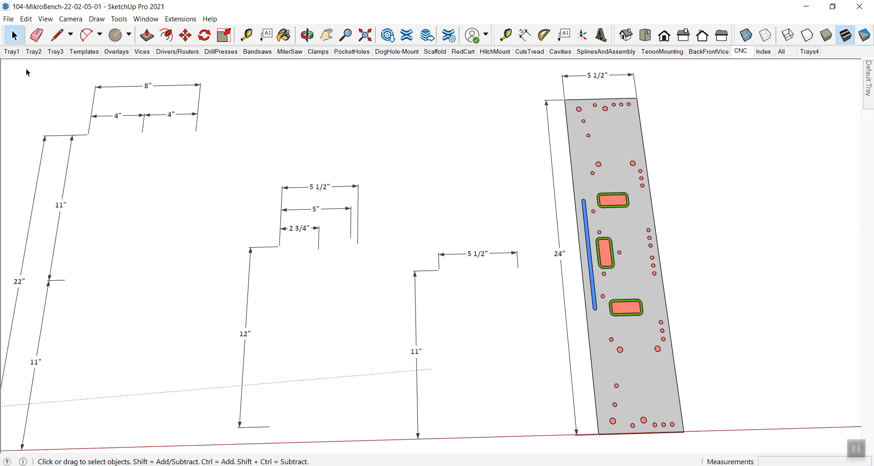
Step: Save the model as 104-MikroBench-22-02-05-01cnc in SketchUp Version 2017 format
{"action": "left_click", "coordinate": [9, 20]}
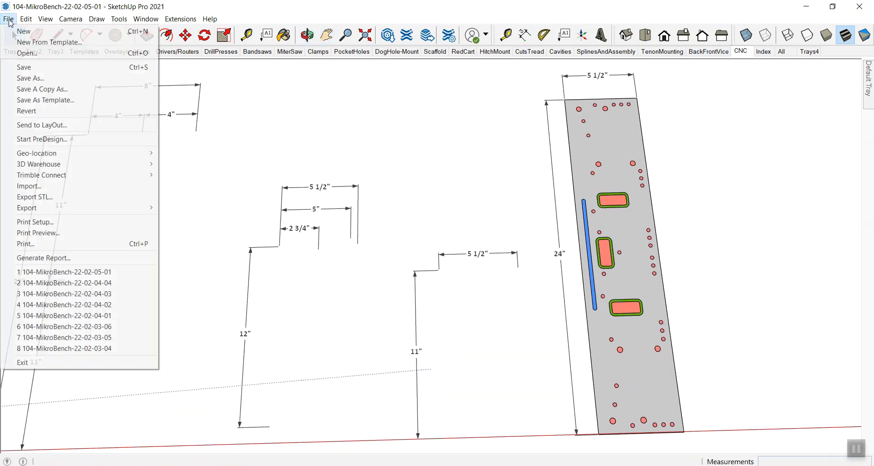
{"action": "left_click", "coordinate": [30, 79]}
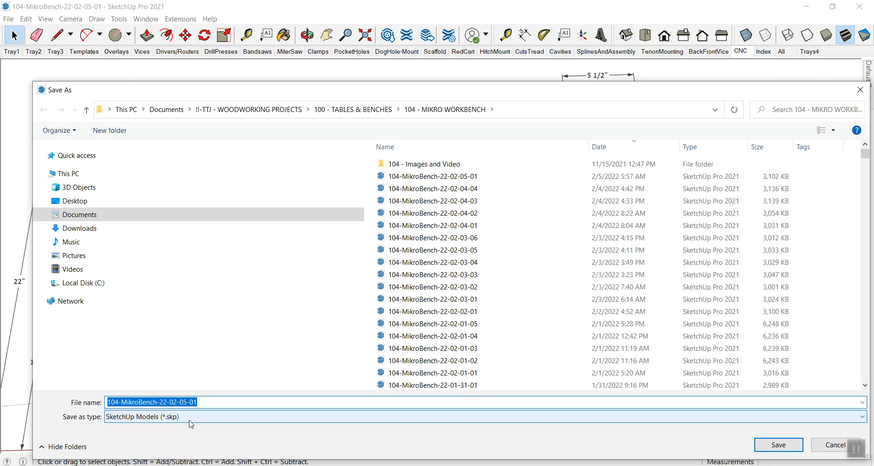
{"action": "left_click", "coordinate": [863, 417]}
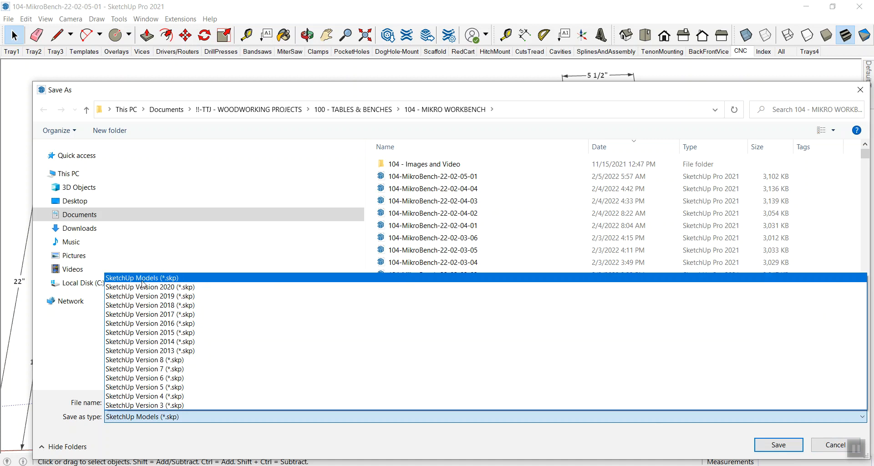
{"action": "left_click", "coordinate": [166, 318]}
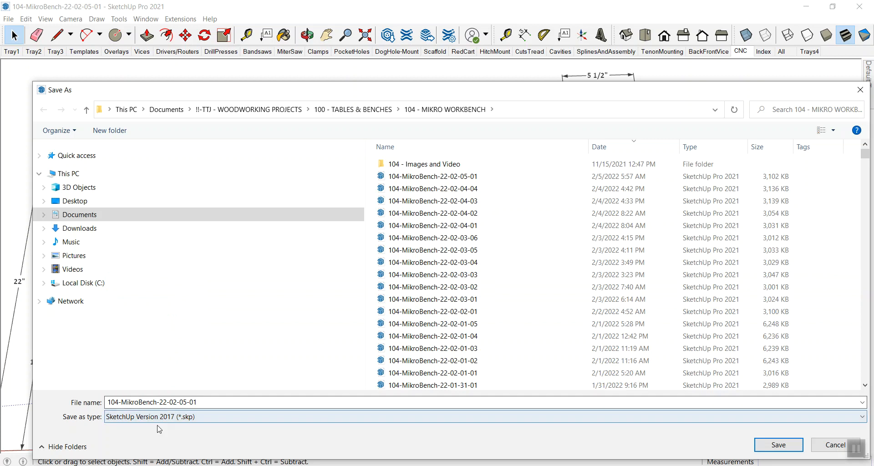
{"action": "left_click", "coordinate": [225, 402]}
{"action": "left_click", "coordinate": [215, 402]}
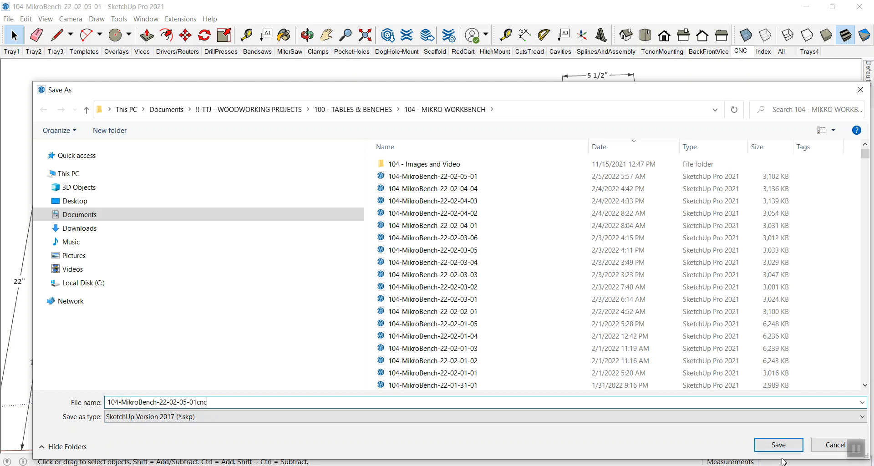
{"action": "left_click", "coordinate": [778, 445]}
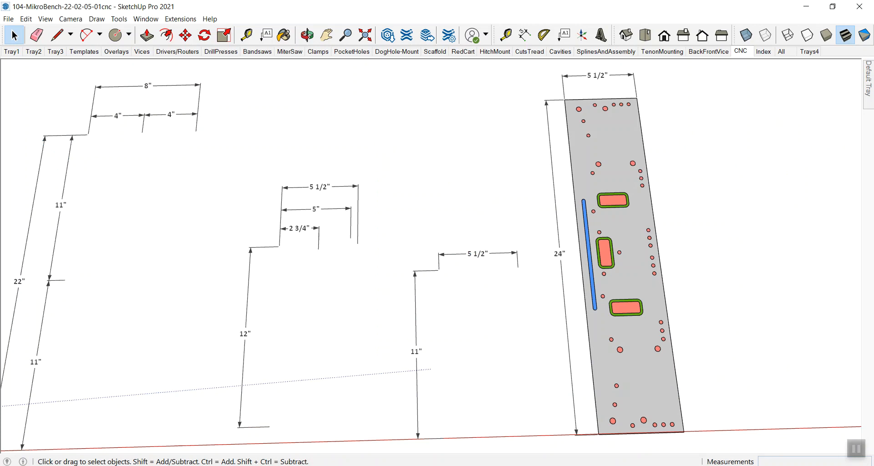
Step: Switch to VCarve Desktop and create a single-sided job 5.5 inches wide, 24.0 inches high and 0.5 inches thick
{"action": "key", "text": "alt+Tab"}
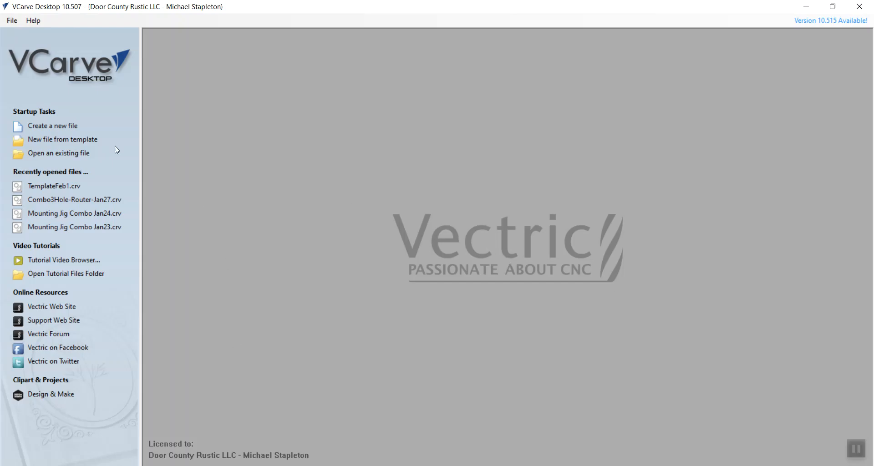
{"action": "left_click", "coordinate": [52, 126]}
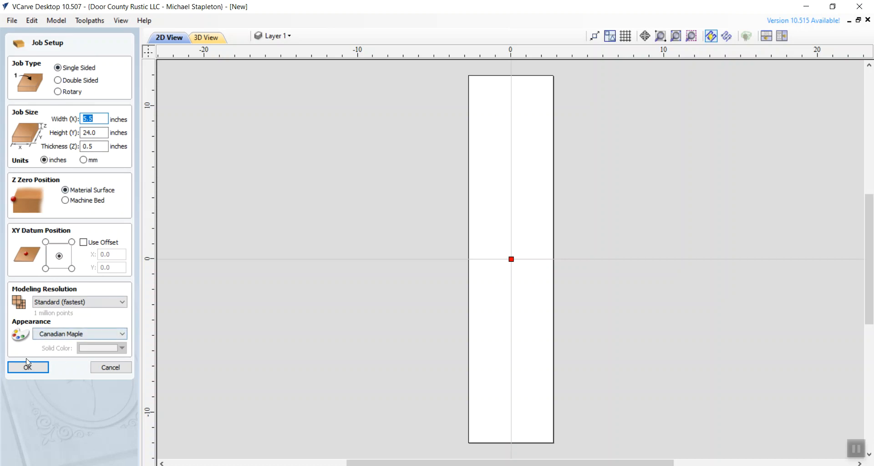
{"action": "left_click", "coordinate": [35, 369]}
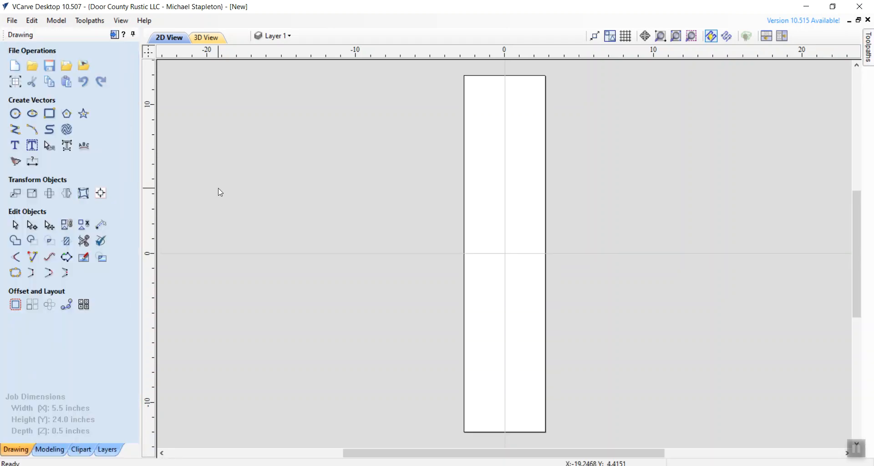
Step: Import the SketchUp file 104-MikroBench-22-02-05-01cnc as an exploded flat layout with auto orientation, using the visible data on Layer0
{"action": "left_click", "coordinate": [66, 67]}
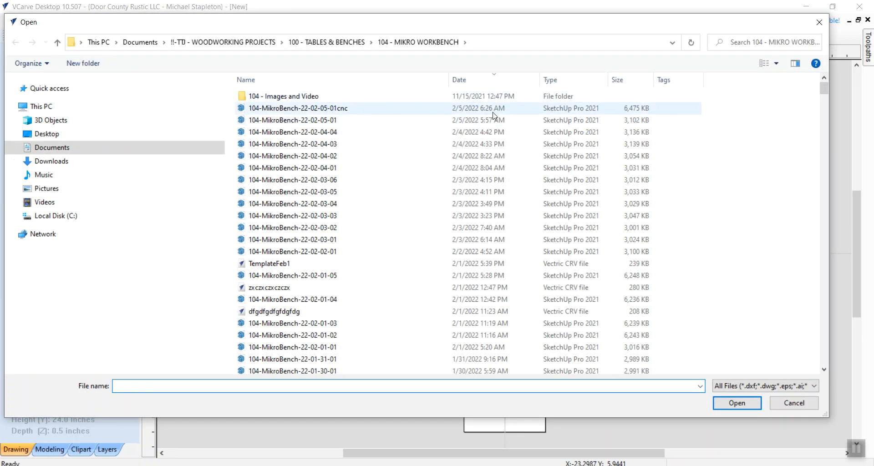
{"action": "left_click", "coordinate": [313, 110]}
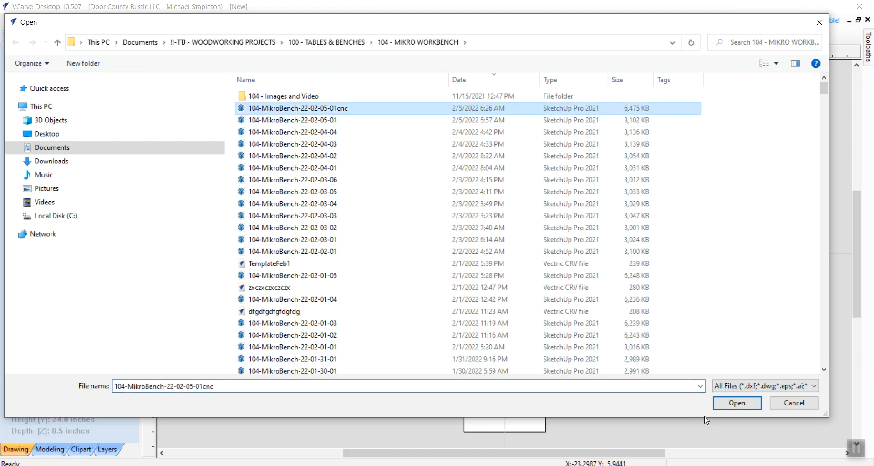
{"action": "left_click", "coordinate": [728, 403]}
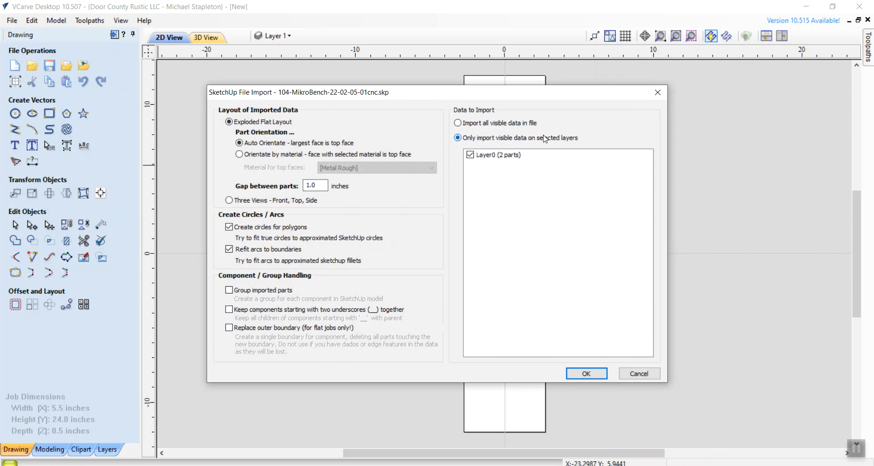
{"action": "left_click", "coordinate": [583, 373]}
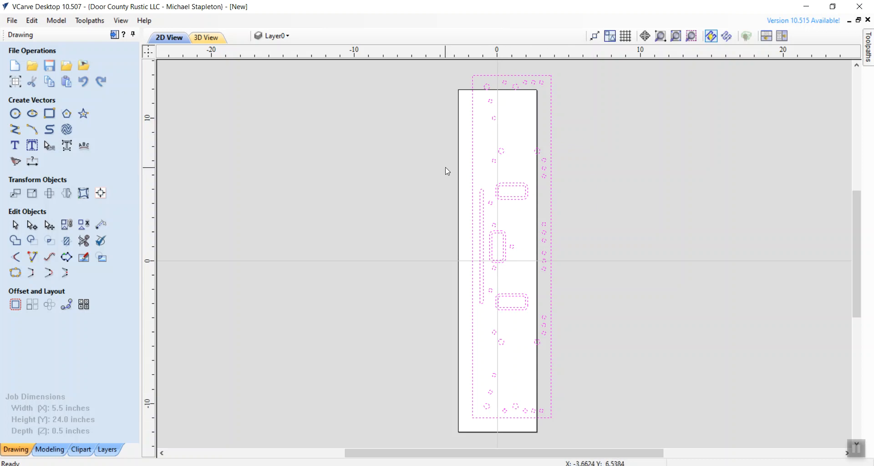
Step: Center the imported template vectors on the material both horizontally and vertically, and clear the selection
{"action": "left_click", "coordinate": [104, 195]}
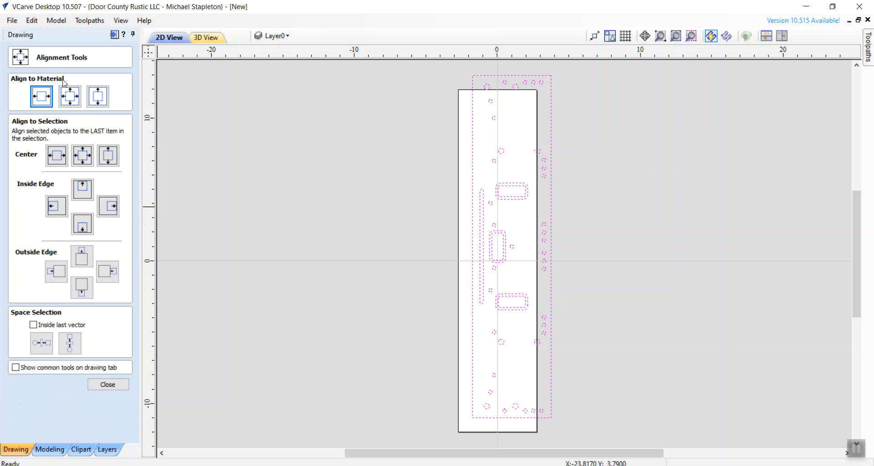
{"action": "left_click", "coordinate": [72, 100]}
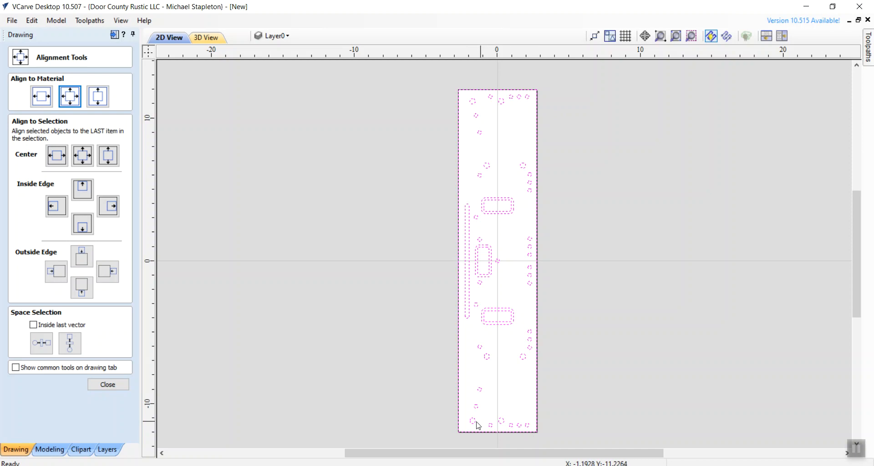
{"action": "left_click", "coordinate": [109, 385]}
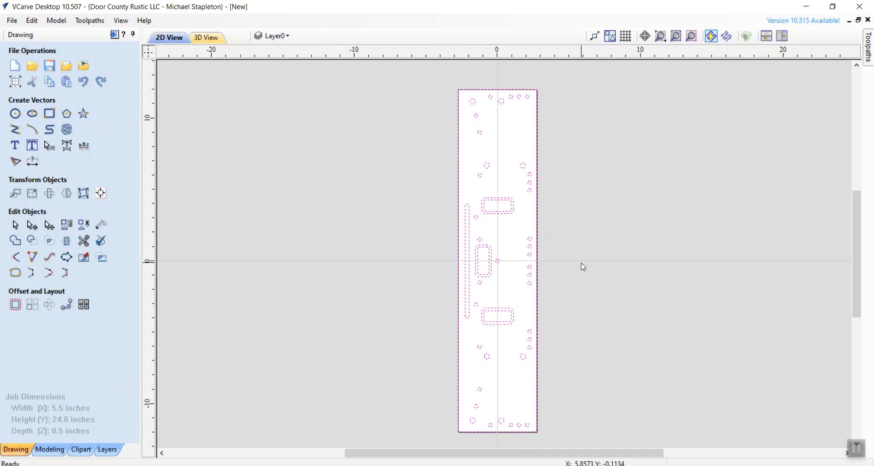
{"action": "left_click", "coordinate": [585, 235]}
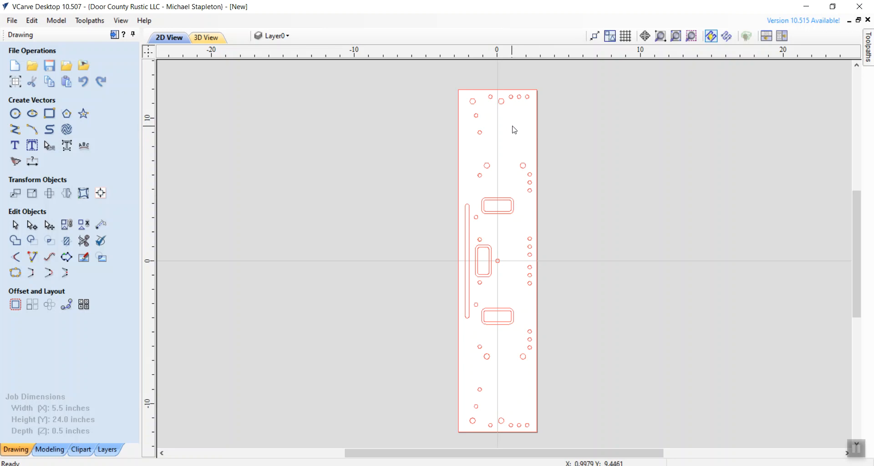
Step: Start a pocket toolpath for the small hole at the board's center with a cut depth of 0.5 inches
{"action": "left_click", "coordinate": [499, 261]}
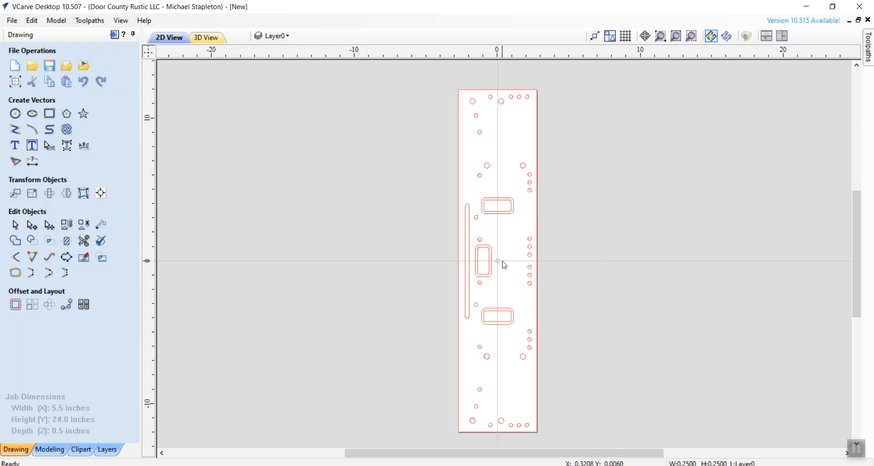
{"action": "mouse_move", "coordinate": [869, 45]}
{"action": "left_click", "coordinate": [868, 49]}
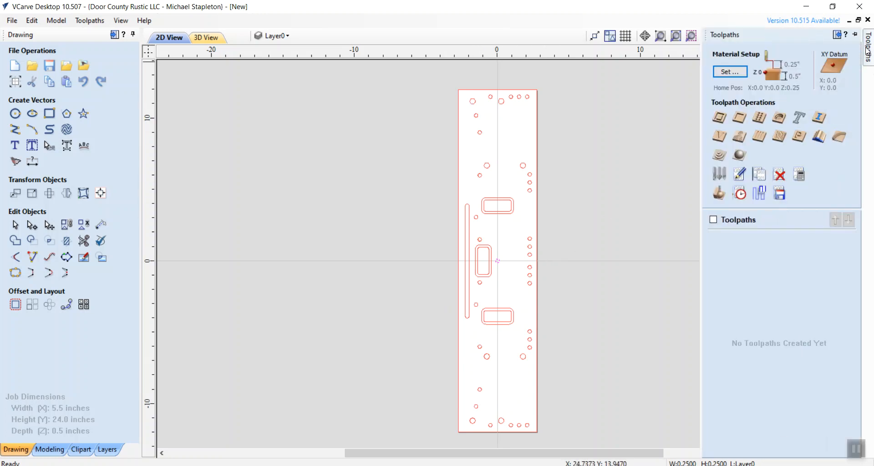
{"action": "left_click", "coordinate": [739, 117]}
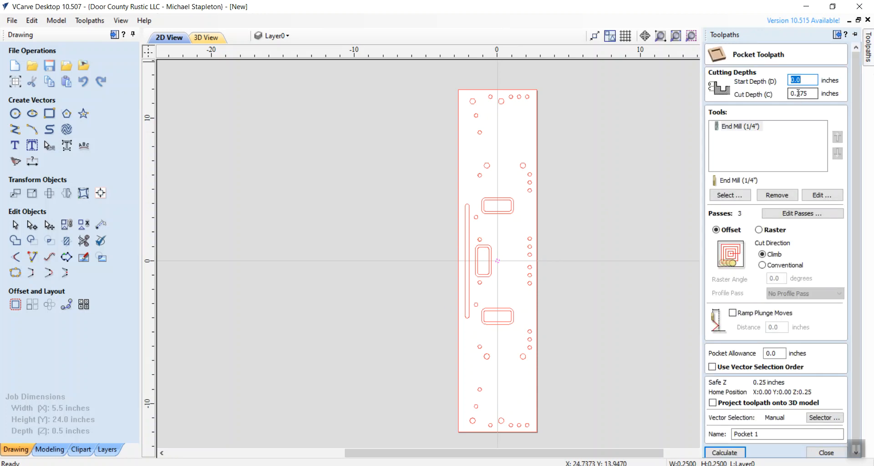
{"action": "left_click_drag", "start_coordinate": [798, 93], "coordinate": [806, 92]}
{"action": "type", "text": "."}
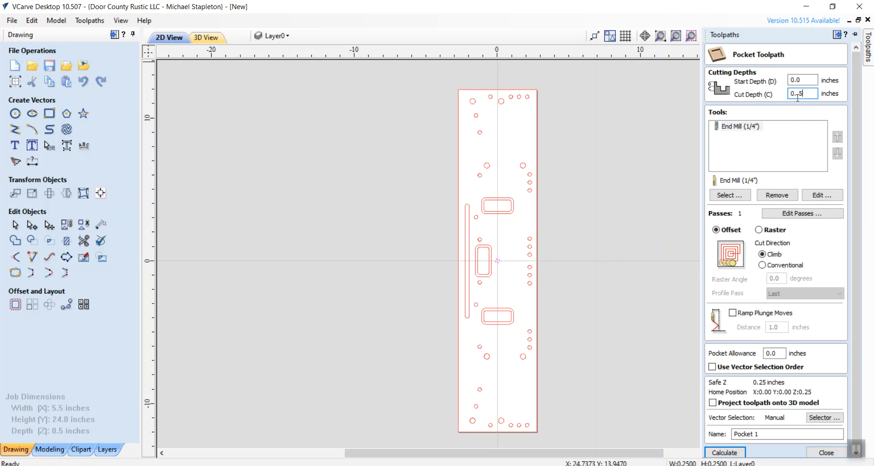
{"action": "key", "text": "BackSpace"}
Step: Set the center hole's pocket toolpath to cut in 2 passes
{"action": "left_click", "coordinate": [792, 214]}
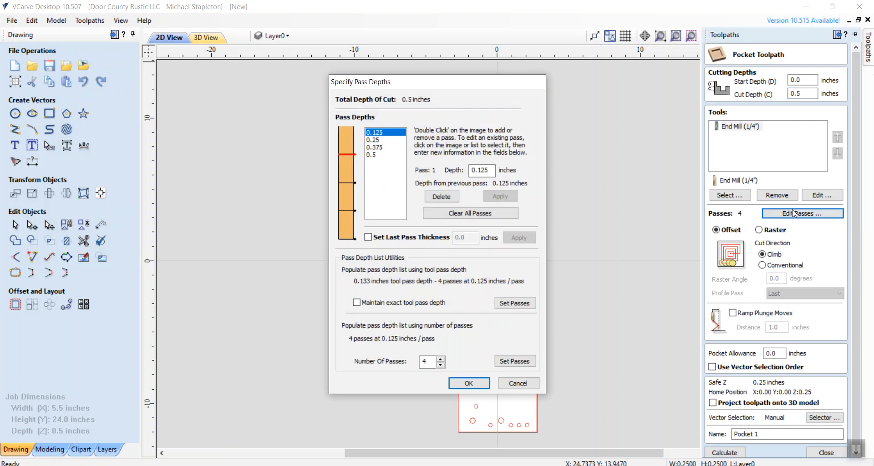
{"action": "left_click", "coordinate": [440, 365]}
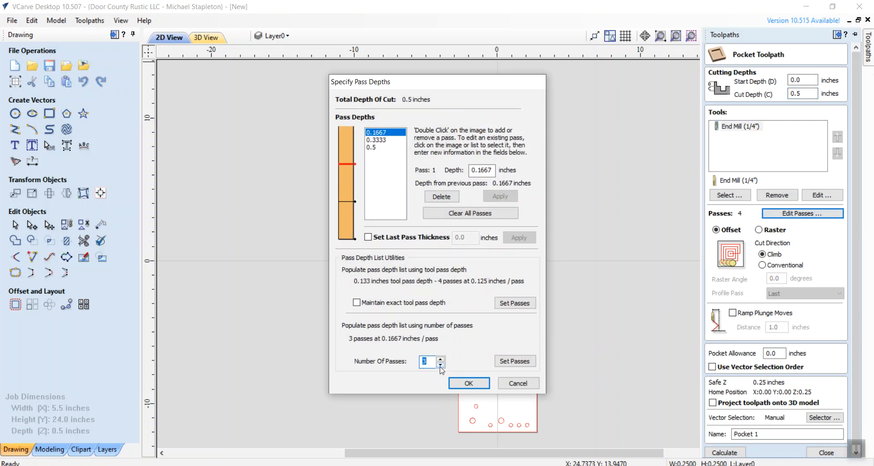
{"action": "left_click", "coordinate": [440, 365]}
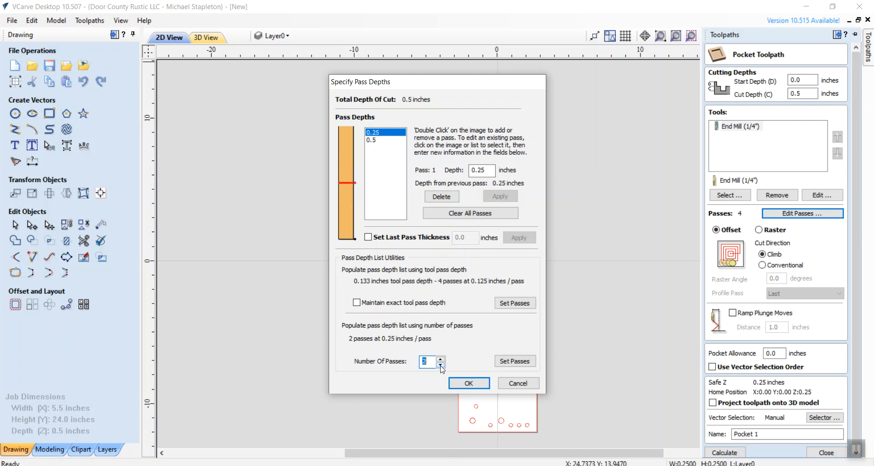
{"action": "left_click", "coordinate": [470, 383]}
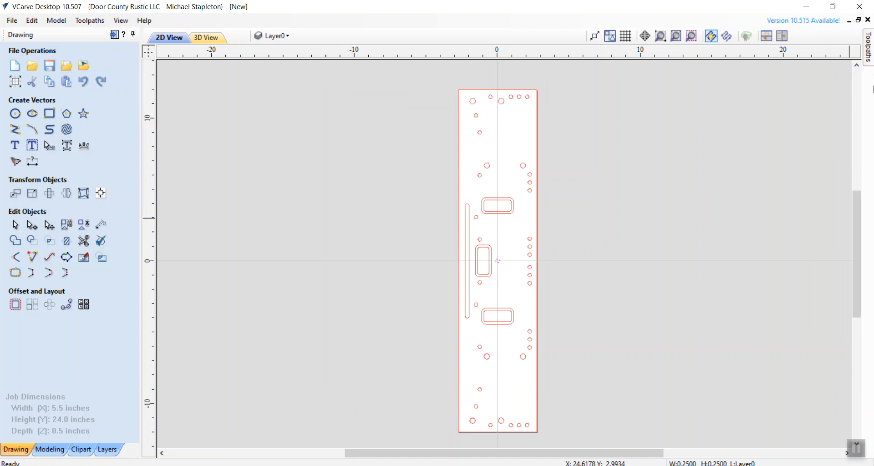
Step: Name the pocket toolpath Center Pin @.50 and calculate it
{"action": "mouse_move", "coordinate": [870, 59]}
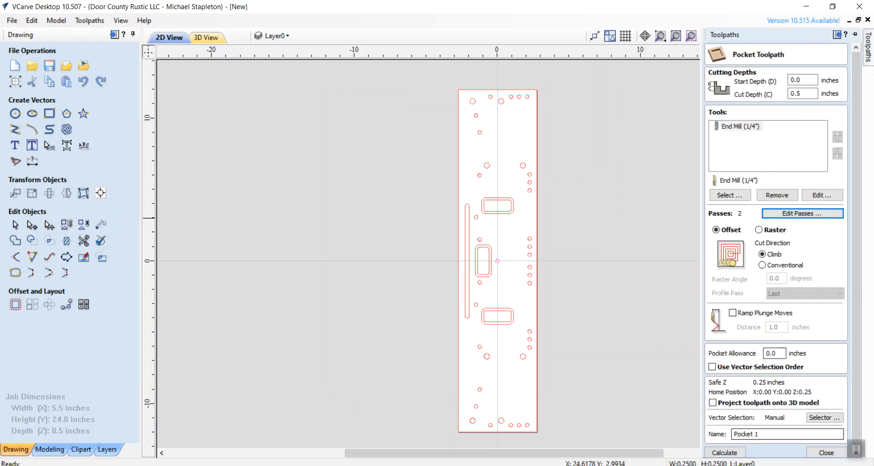
{"action": "left_click_drag", "start_coordinate": [767, 434], "coordinate": [733, 436]}
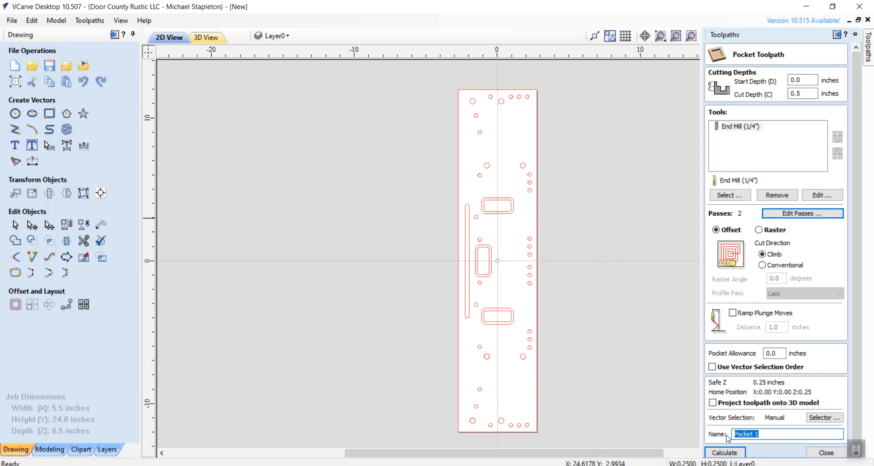
{"action": "type", "text": "Center Pin @.50"}
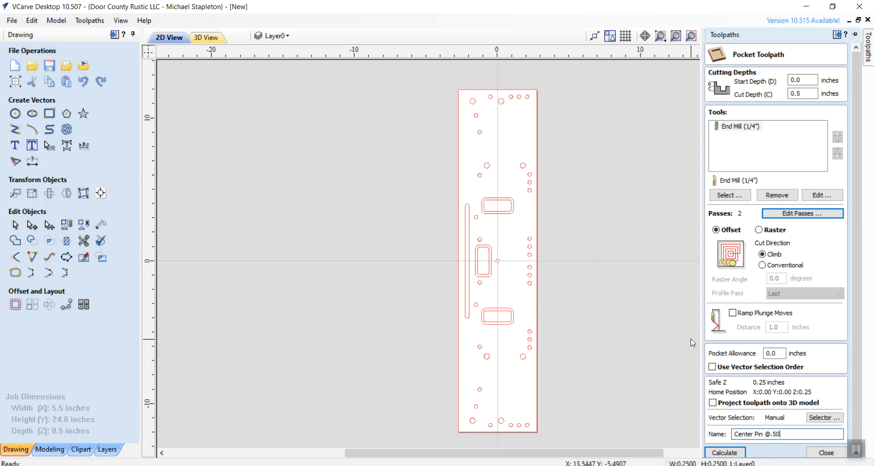
{"action": "left_click", "coordinate": [724, 453]}
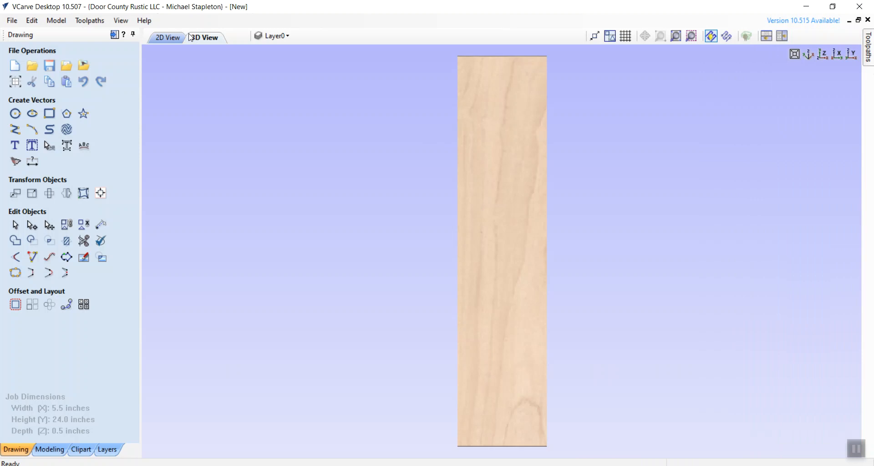
Step: Select the eight larger 3/8-inch holes in the 2D view, four in the board's upper half and four in its lower half
{"action": "left_click", "coordinate": [166, 40]}
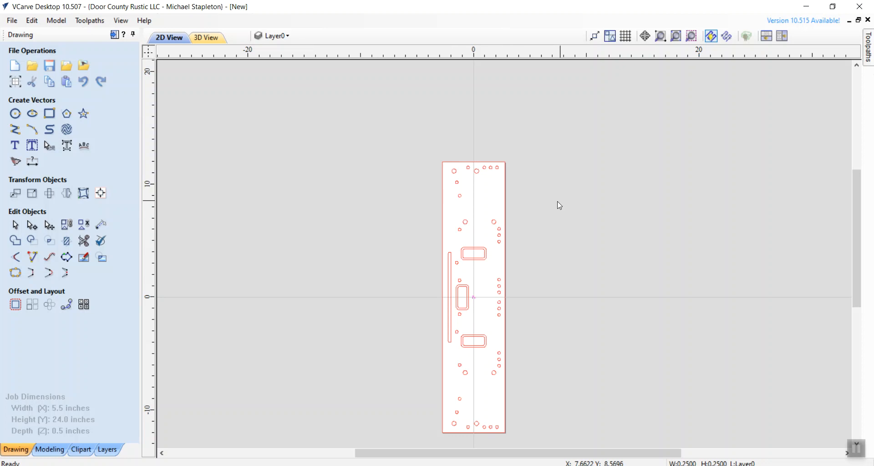
{"action": "left_click", "coordinate": [661, 37]}
{"action": "mouse_move", "coordinate": [414, 140]}
{"action": "left_mouse_down"}
{"action": "mouse_move", "coordinate": [517, 316]}
{"action": "mouse_move", "coordinate": [533, 313]}
{"action": "left_mouse_up"}
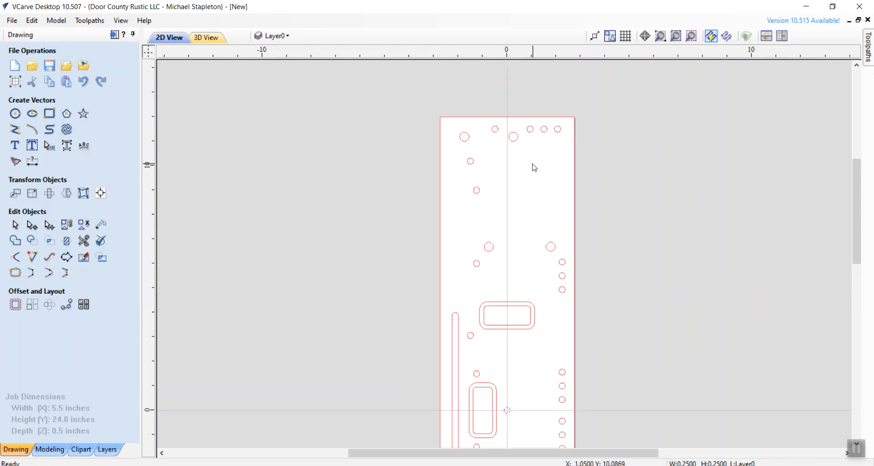
{"action": "mouse_move", "coordinate": [856, 171]}
{"action": "left_mouse_down"}
{"action": "mouse_move", "coordinate": [855, 270]}
{"action": "mouse_move", "coordinate": [854, 173]}
{"action": "mouse_move", "coordinate": [862, 181]}
{"action": "left_mouse_up"}
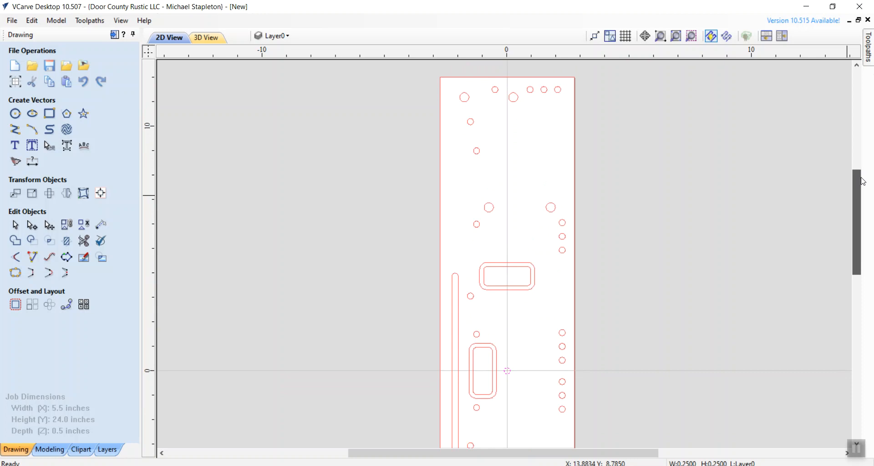
{"action": "left_click_drag", "start_coordinate": [863, 181], "coordinate": [862, 178]}
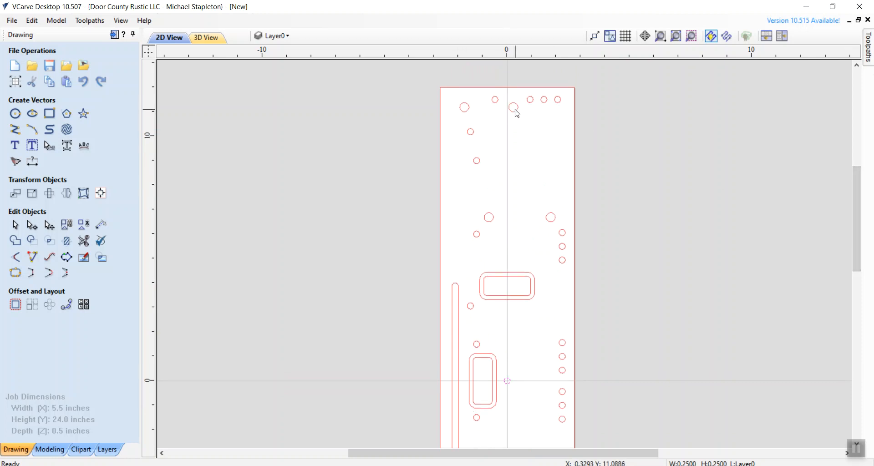
{"action": "left_click", "coordinate": [464, 112]}
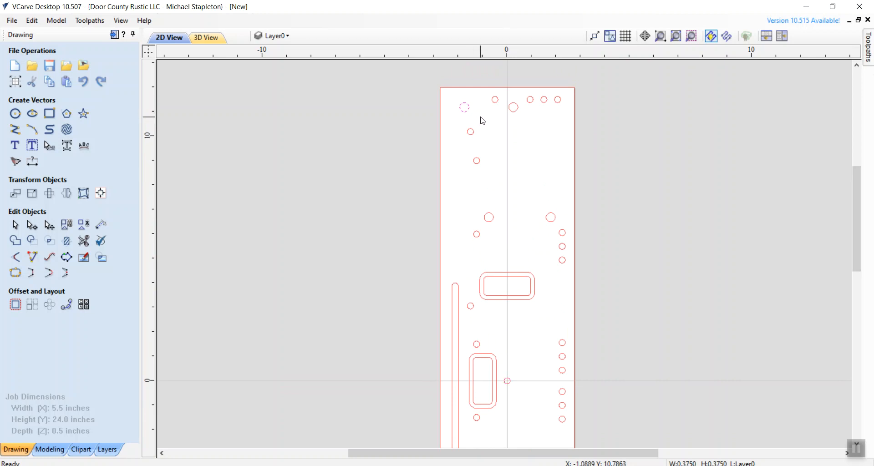
{"action": "left_click", "coordinate": [513, 111], "text": "shift"}
{"action": "left_click_drag", "start_coordinate": [470, 196], "coordinate": [562, 230]}
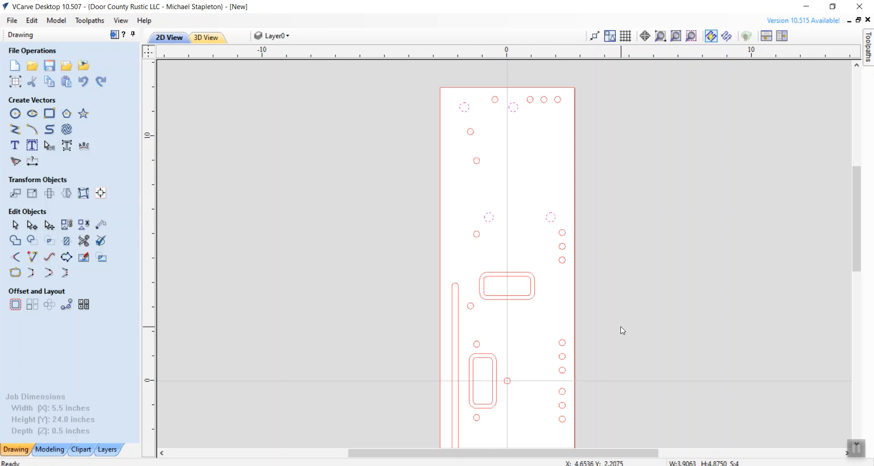
{"action": "left_click_drag", "start_coordinate": [857, 210], "coordinate": [849, 291]}
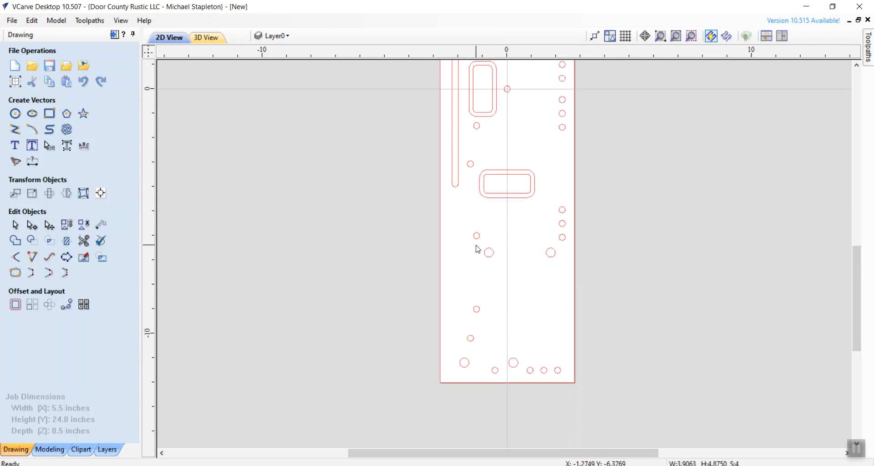
{"action": "left_click_drag", "start_coordinate": [476, 245], "coordinate": [556, 269]}
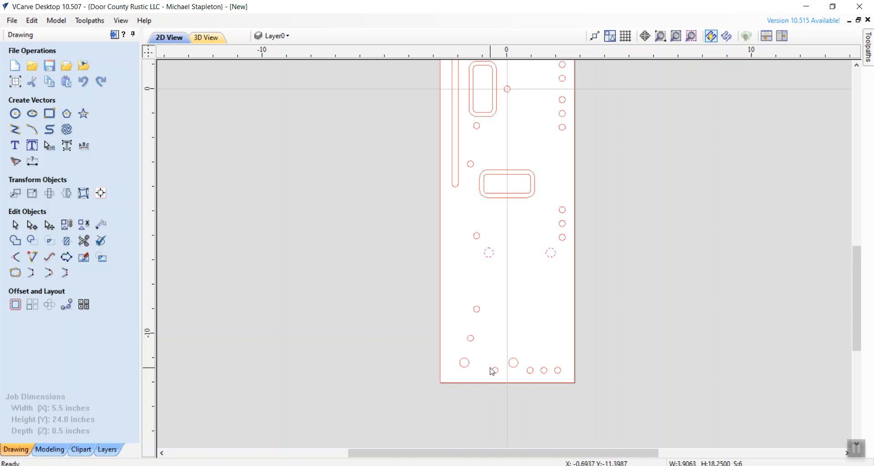
{"action": "left_click", "coordinate": [464, 363], "text": "shift"}
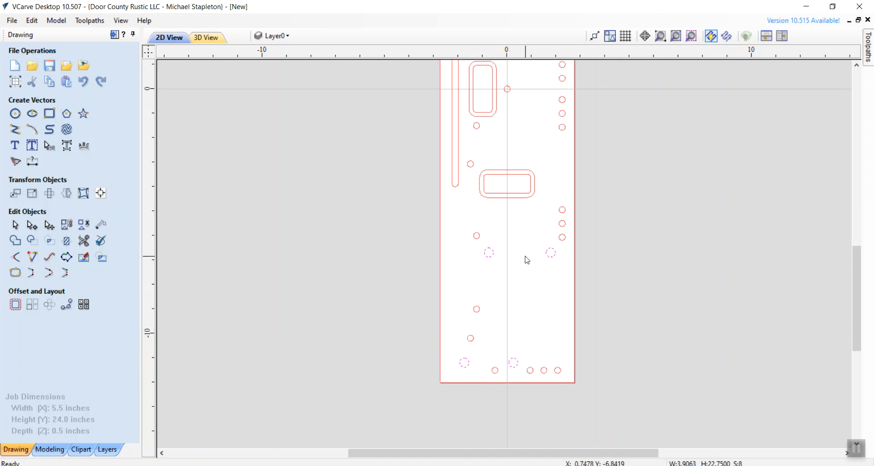
Step: Create a 0.5-inch-deep pocket toolpath for the selected 3/8-inch holes, name it 3/8" Pegs @.50 and calculate it
{"action": "left_click_drag", "start_coordinate": [857, 272], "coordinate": [862, 184]}
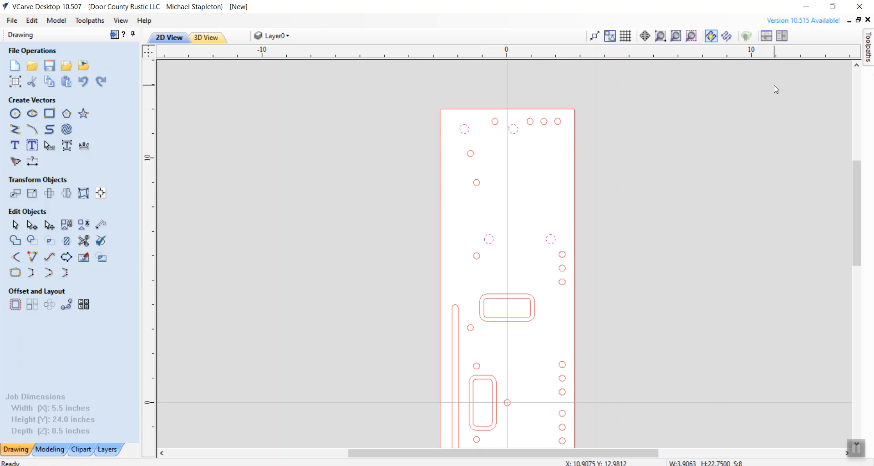
{"action": "left_click", "coordinate": [869, 45]}
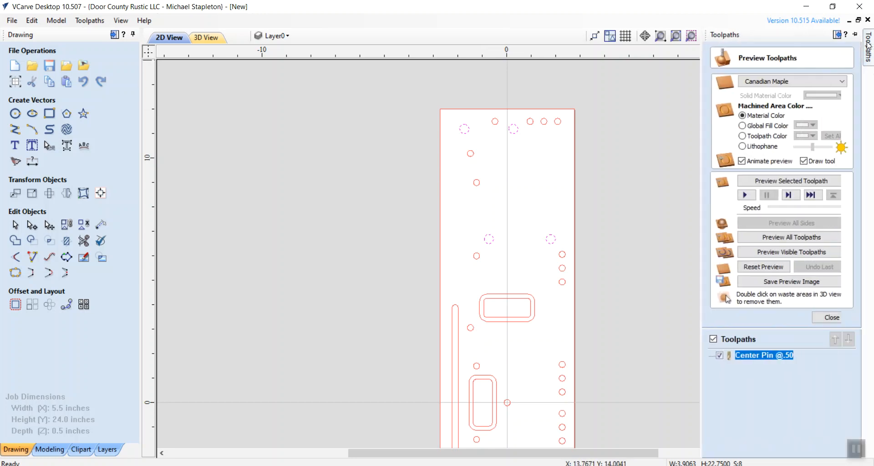
{"action": "left_click", "coordinate": [836, 318]}
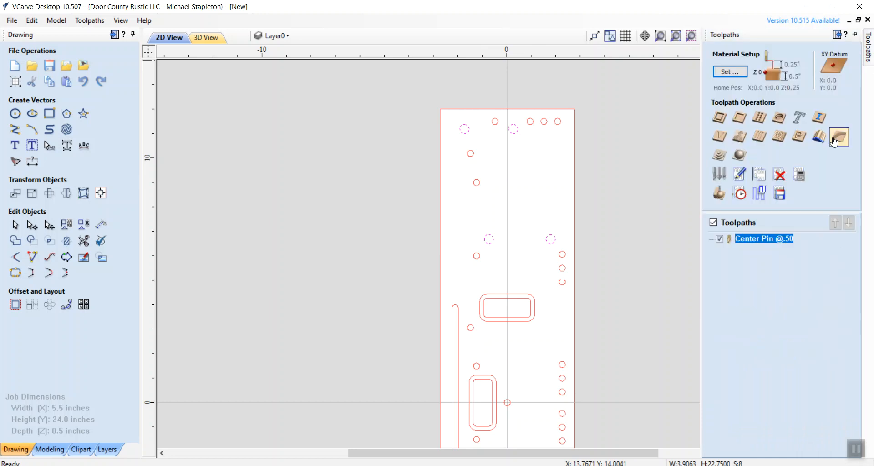
{"action": "left_click", "coordinate": [740, 119]}
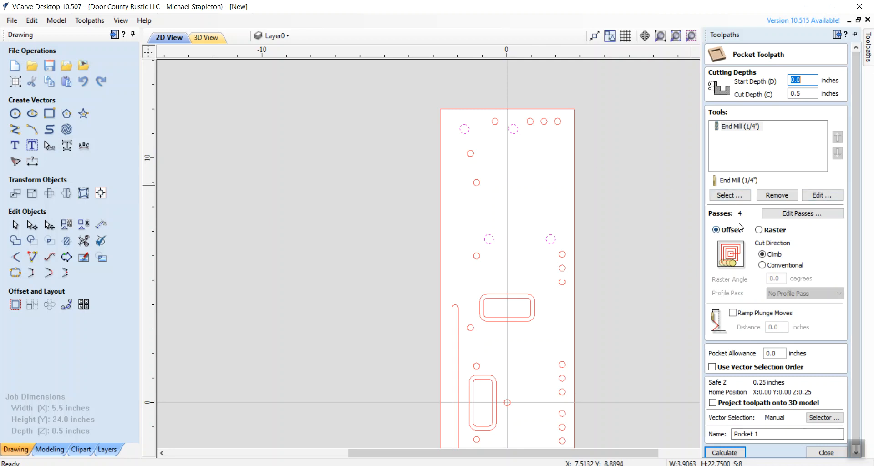
{"action": "left_click", "coordinate": [731, 434]}
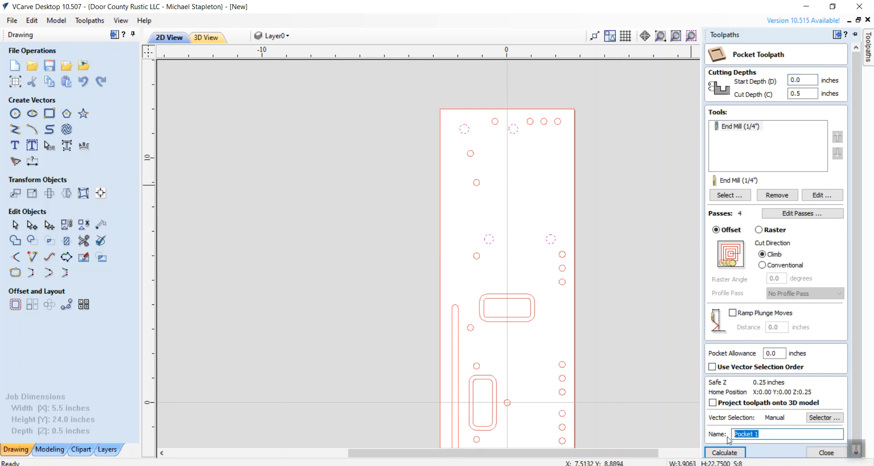
{"action": "type", "text": "3/8\" Pegs @.50"}
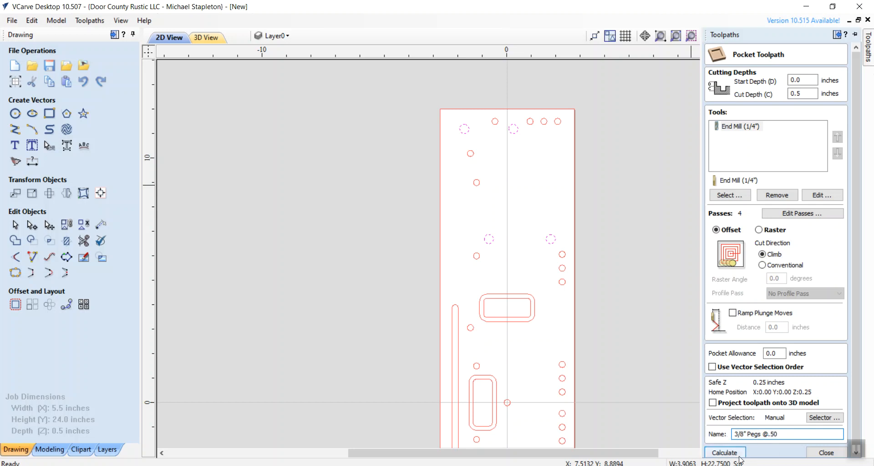
{"action": "left_click", "coordinate": [724, 453]}
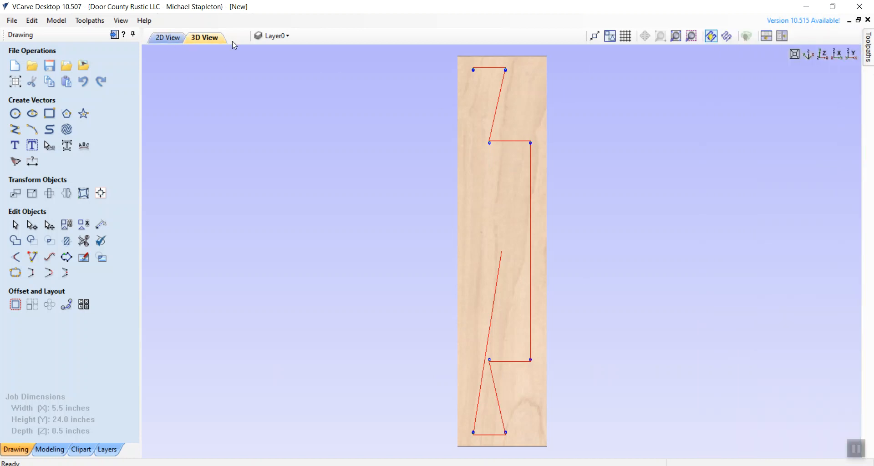
Step: Deselect the peg holes in the 2D view and hide the 3/8" Pegs @.50 toolpath
{"action": "left_click", "coordinate": [170, 39]}
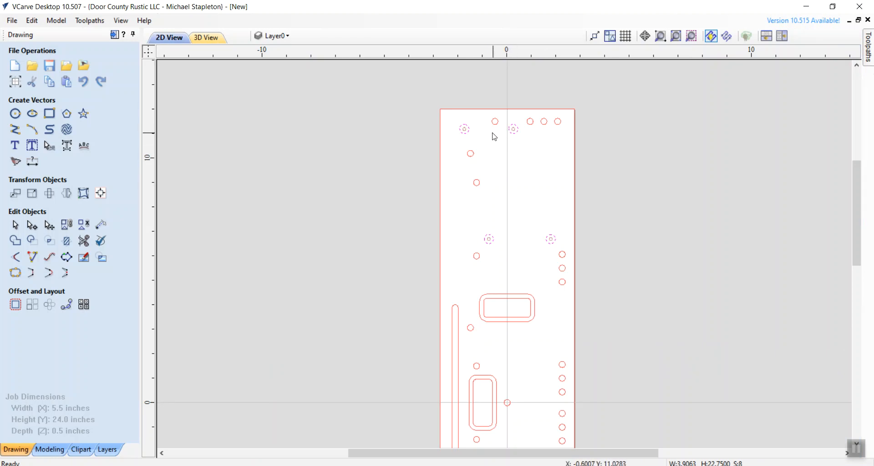
{"action": "left_click", "coordinate": [535, 165]}
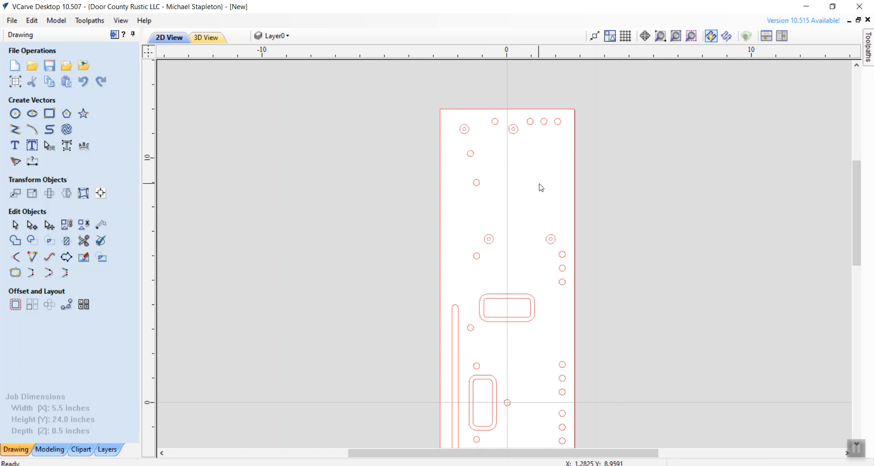
{"action": "mouse_move", "coordinate": [870, 52]}
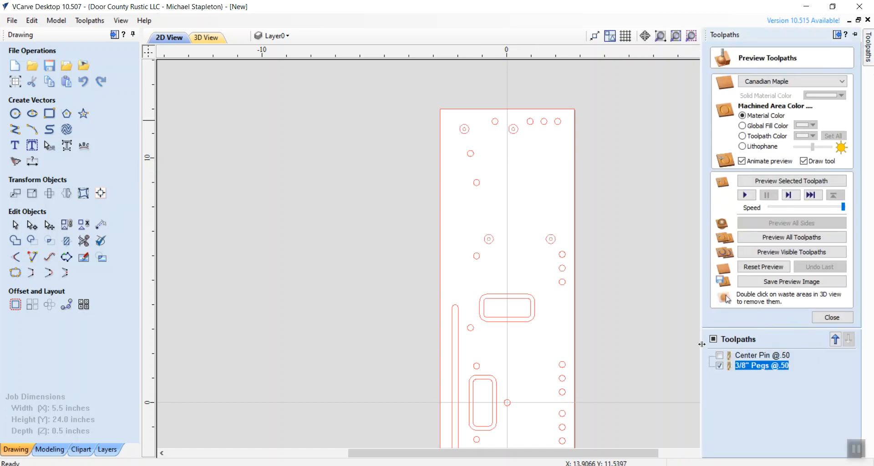
{"action": "left_click", "coordinate": [719, 366]}
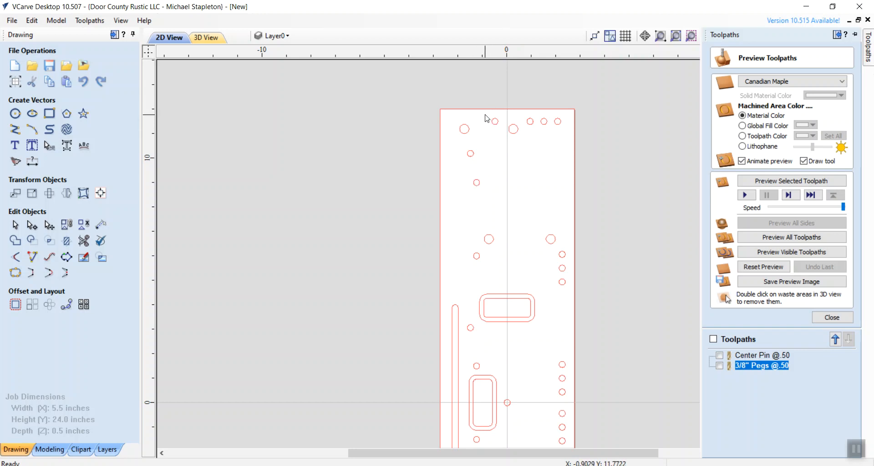
Step: Select the fifteen small 1/4-inch holes in the board's upper half, leaving out the larger holes and the center pin hole
{"action": "left_click_drag", "start_coordinate": [485, 115], "coordinate": [565, 128]}
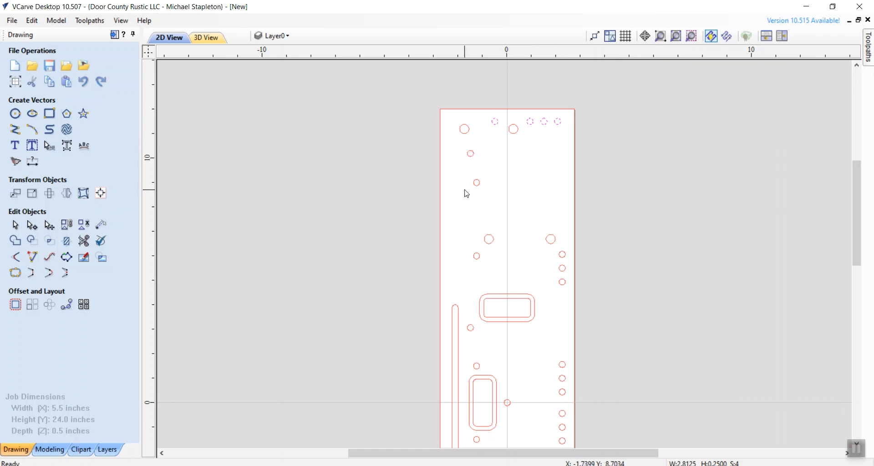
{"action": "left_click_drag", "start_coordinate": [460, 146], "coordinate": [490, 202]}
{"action": "left_click_drag", "start_coordinate": [553, 252], "coordinate": [572, 296], "text": "shift"}
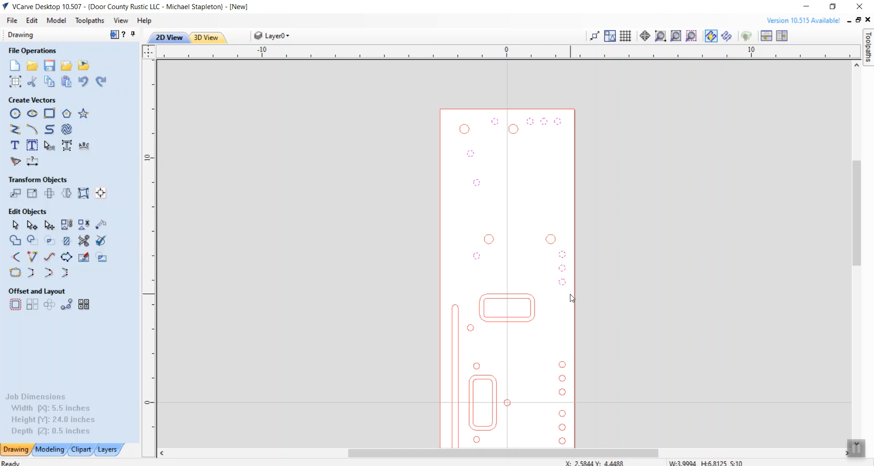
{"action": "left_click", "coordinate": [470, 331], "text": "shift"}
{"action": "left_click", "coordinate": [477, 368], "text": "shift"}
{"action": "left_click_drag", "start_coordinate": [555, 355], "coordinate": [570, 403], "text": "shift"}
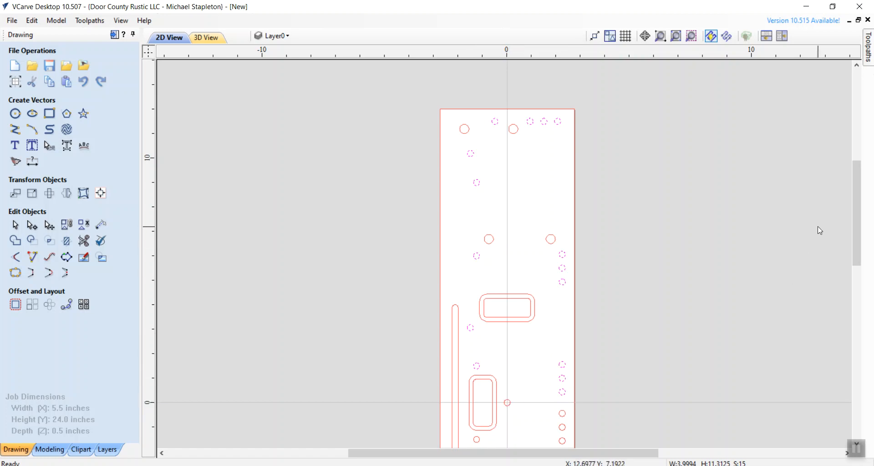
Step: Add the matching small 1/4-inch holes in the board's lower half to the selection
{"action": "left_click_drag", "start_coordinate": [857, 184], "coordinate": [852, 266]}
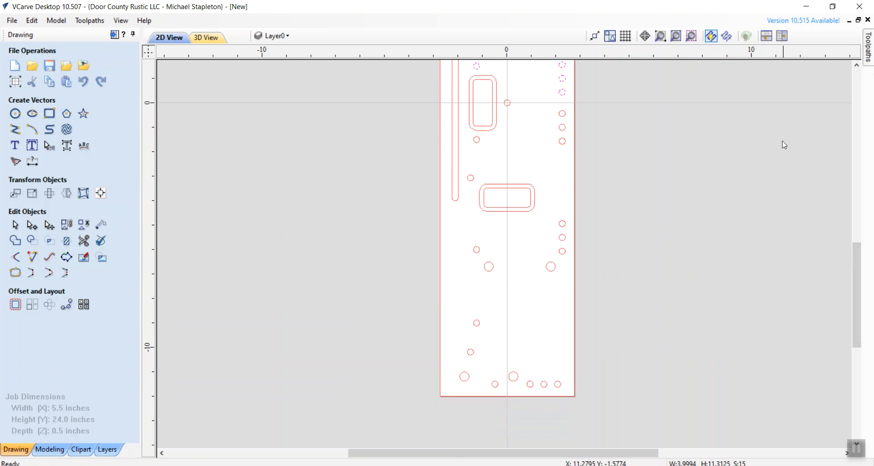
{"action": "left_click_drag", "start_coordinate": [545, 105], "coordinate": [569, 150]}
{"action": "left_click", "coordinate": [475, 139], "text": "shift"}
{"action": "left_click_drag", "start_coordinate": [553, 216], "coordinate": [569, 258], "text": "shift"}
{"action": "left_click_drag", "start_coordinate": [454, 302], "coordinate": [567, 393]}
Step: Start a pocket toolpath for the selected 1/4-inch holes and set it to cut in 2 passes
{"action": "left_click_drag", "start_coordinate": [855, 264], "coordinate": [855, 177]}
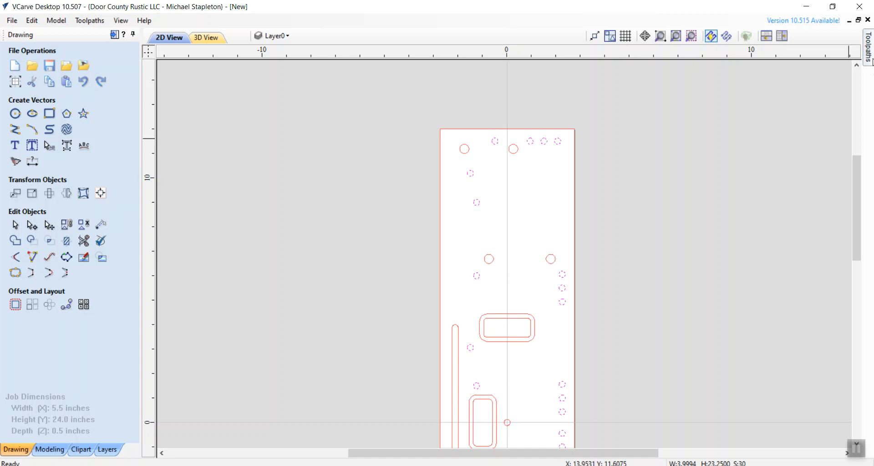
{"action": "left_click", "coordinate": [868, 53]}
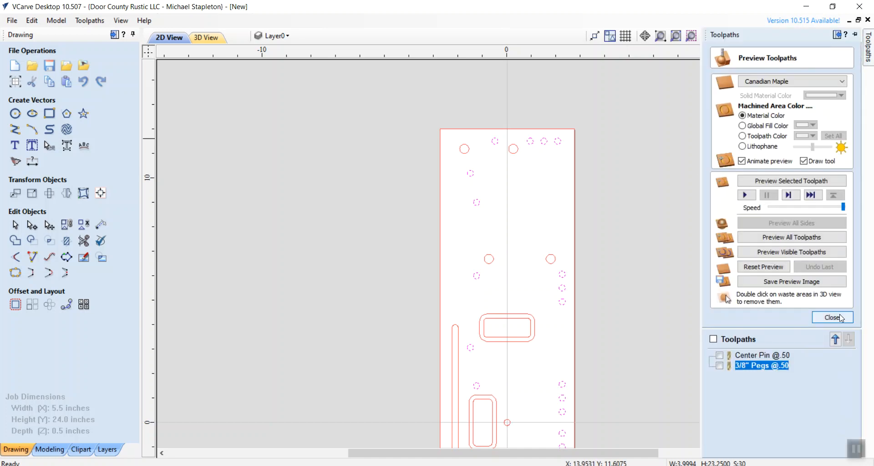
{"action": "left_click", "coordinate": [831, 318]}
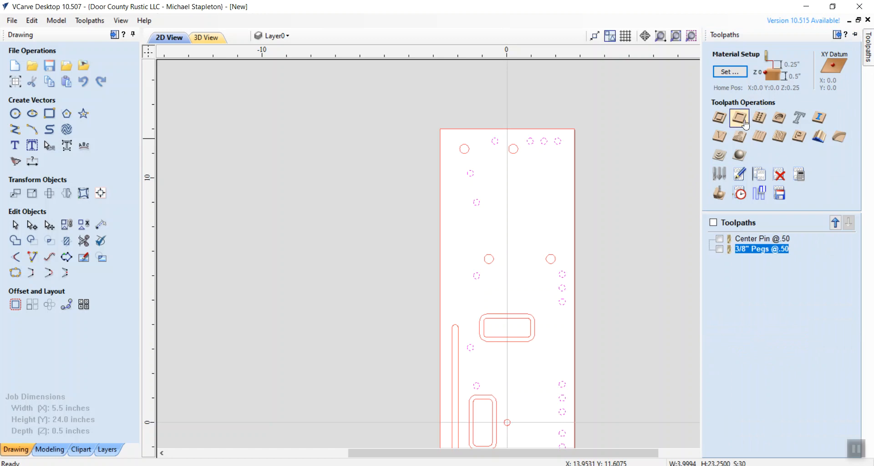
{"action": "left_click", "coordinate": [750, 124]}
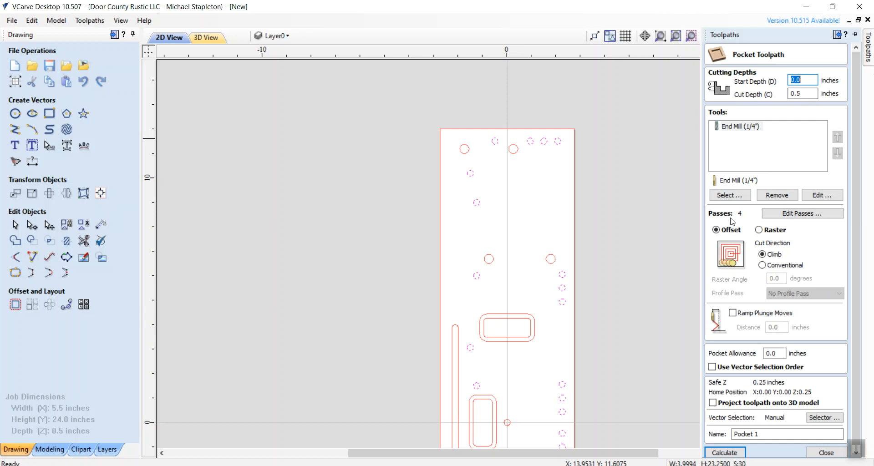
{"action": "left_click", "coordinate": [797, 214]}
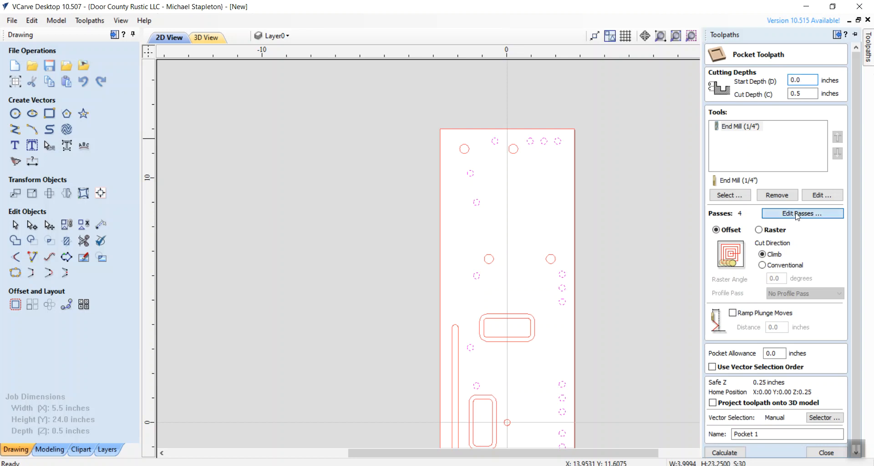
{"action": "left_click", "coordinate": [440, 365]}
{"action": "left_click", "coordinate": [441, 364]}
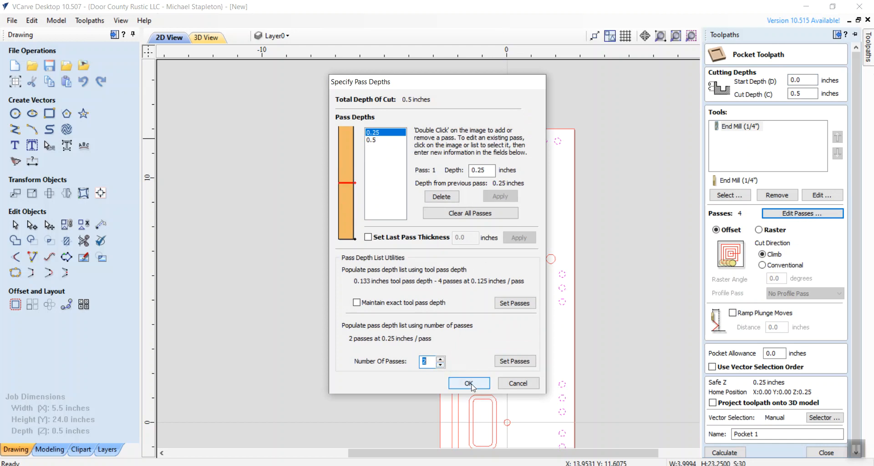
{"action": "left_click", "coordinate": [470, 384]}
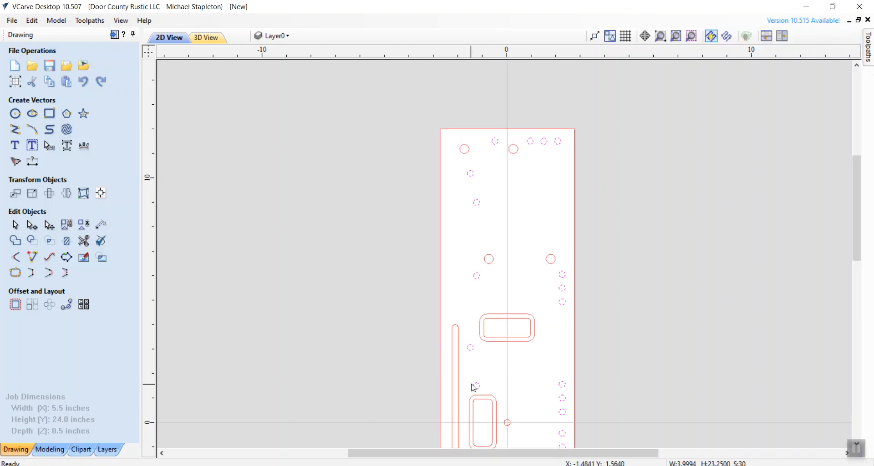
Step: Name the pocket toolpath All 1/4" Holes @.5 and calculate it
{"action": "mouse_move", "coordinate": [868, 53]}
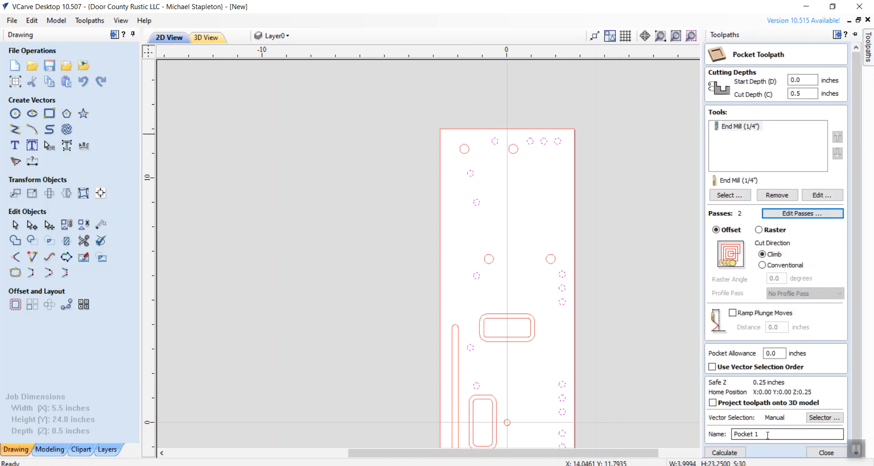
{"action": "left_click_drag", "start_coordinate": [767, 435], "coordinate": [736, 435]}
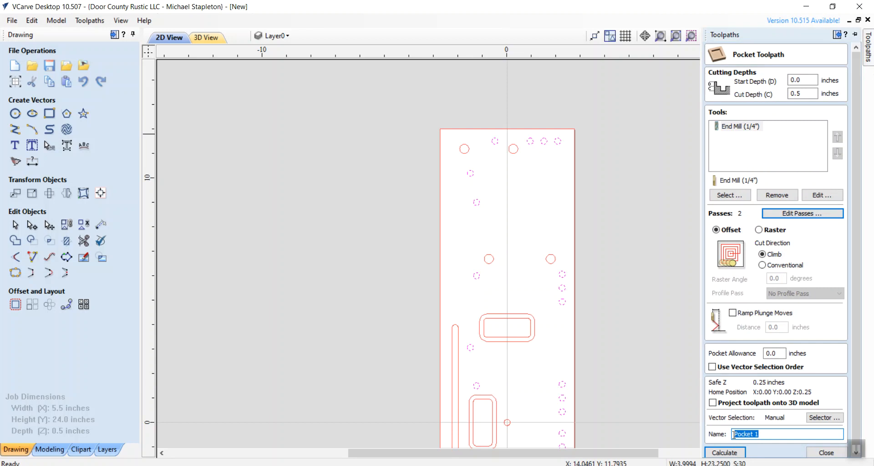
{"action": "type", "text": "All 1/4\" Holes @.5"}
{"action": "left_click", "coordinate": [749, 452]}
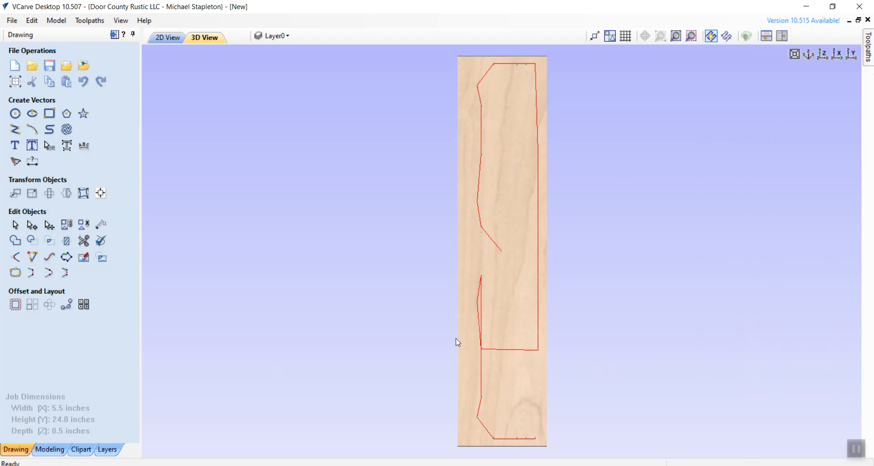
Step: Clear the hole selection in the 2D view and select the long narrow slot along the board's edge
{"action": "left_click", "coordinate": [173, 40]}
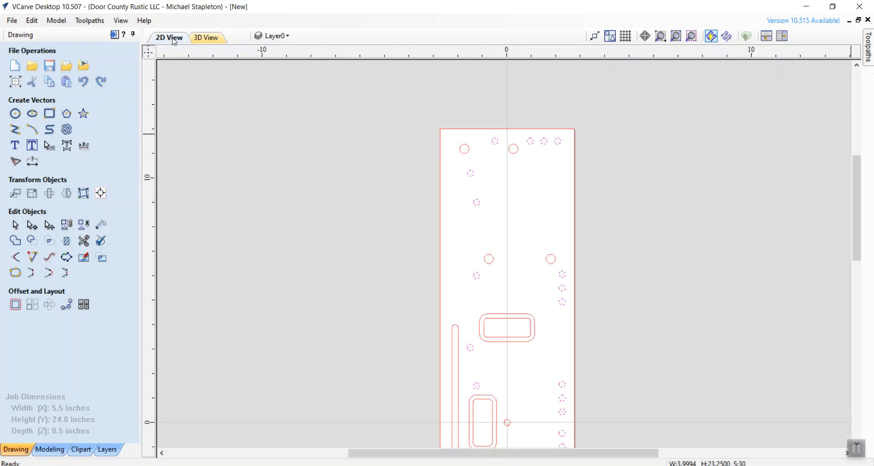
{"action": "left_click", "coordinate": [541, 187]}
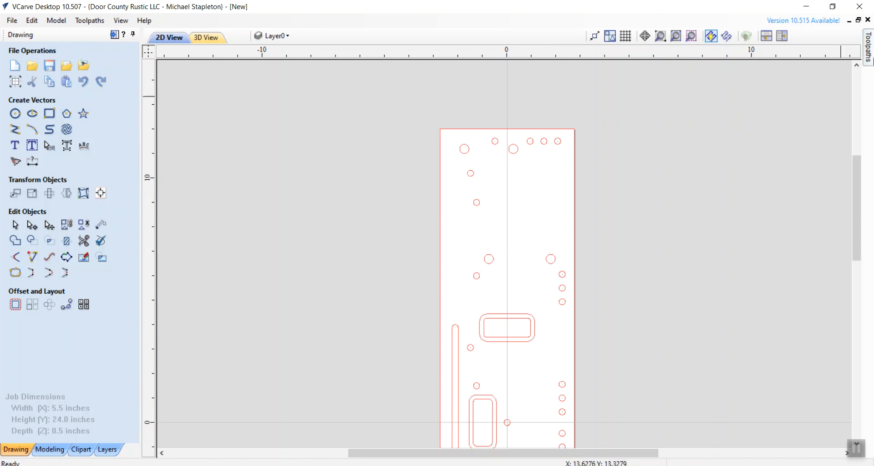
{"action": "mouse_move", "coordinate": [868, 50]}
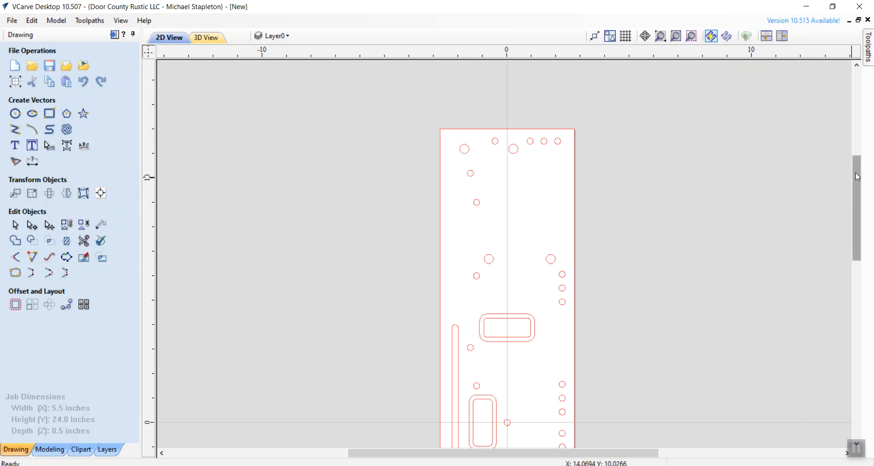
{"action": "left_click_drag", "start_coordinate": [857, 175], "coordinate": [851, 214]}
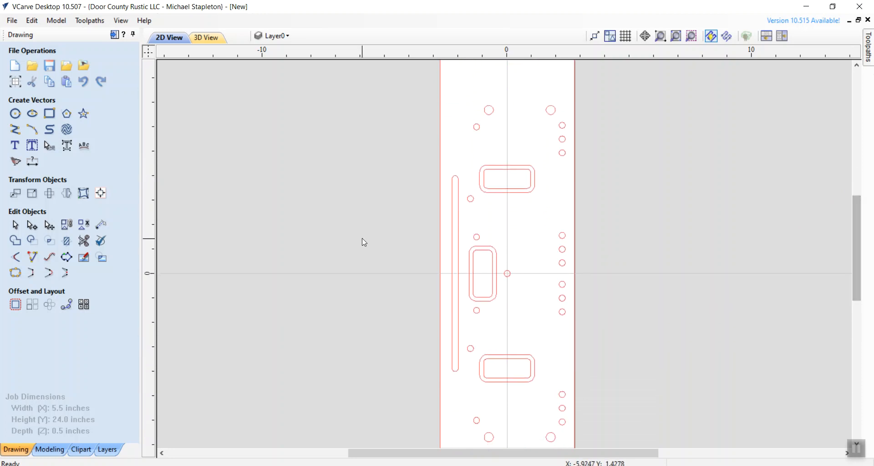
{"action": "left_click", "coordinate": [456, 219]}
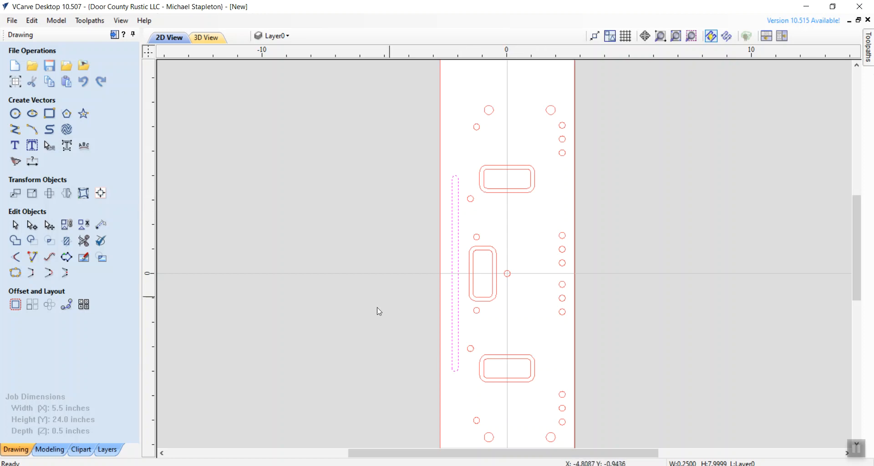
Step: Switch to SketchUp, open the Templates scene and examine the slotted template edge against the upper board from below and above
{"action": "left_click", "coordinate": [182, 465]}
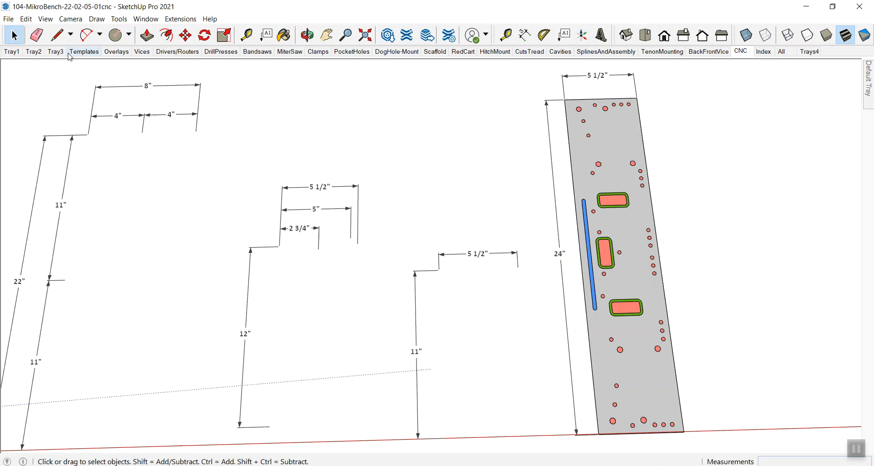
{"action": "left_click", "coordinate": [97, 54]}
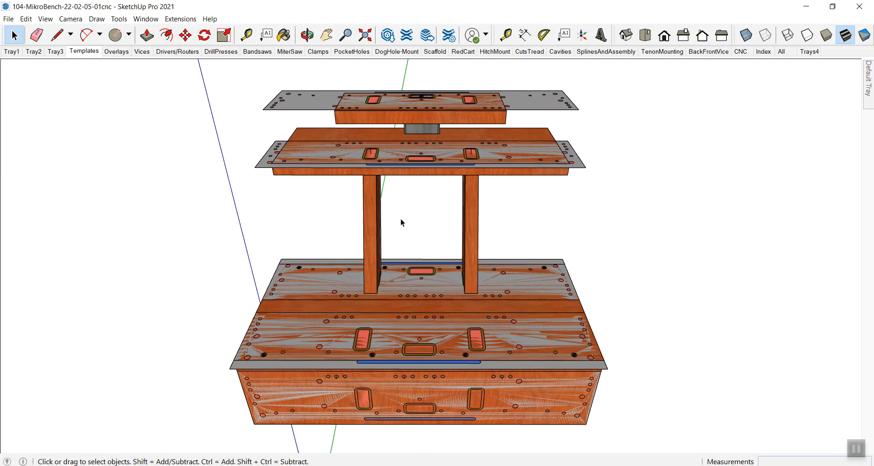
{"action": "key", "text": "o"}
{"action": "left_click_drag", "start_coordinate": [329, 246], "coordinate": [443, 163]}
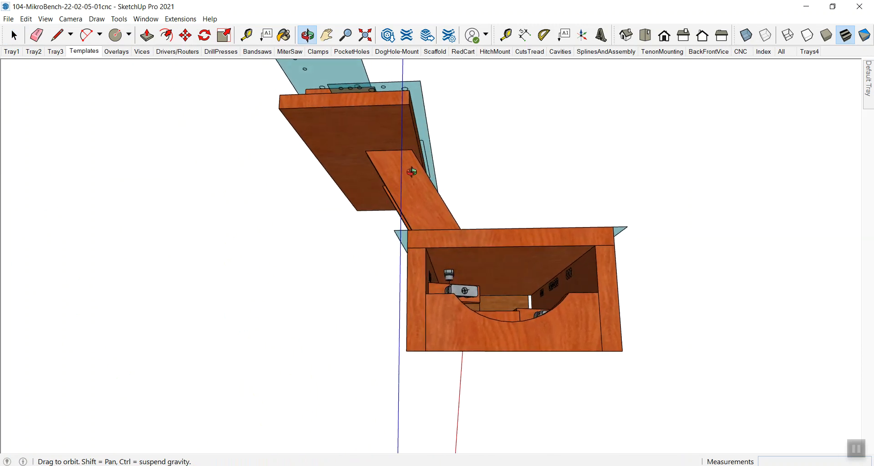
{"action": "key", "text": "z"}
{"action": "left_click_drag", "start_coordinate": [433, 194], "coordinate": [411, 221]}
{"action": "key", "text": "h"}
{"action": "key", "text": "o"}
{"action": "key", "text": "space"}
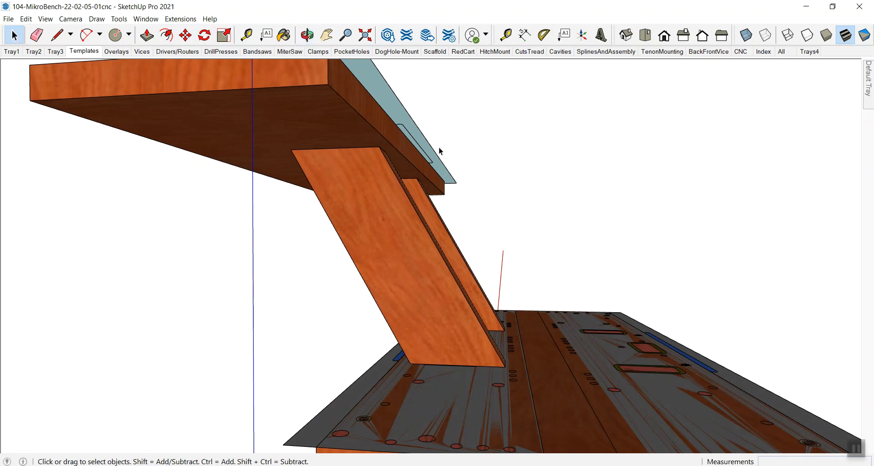
{"action": "key", "text": "o"}
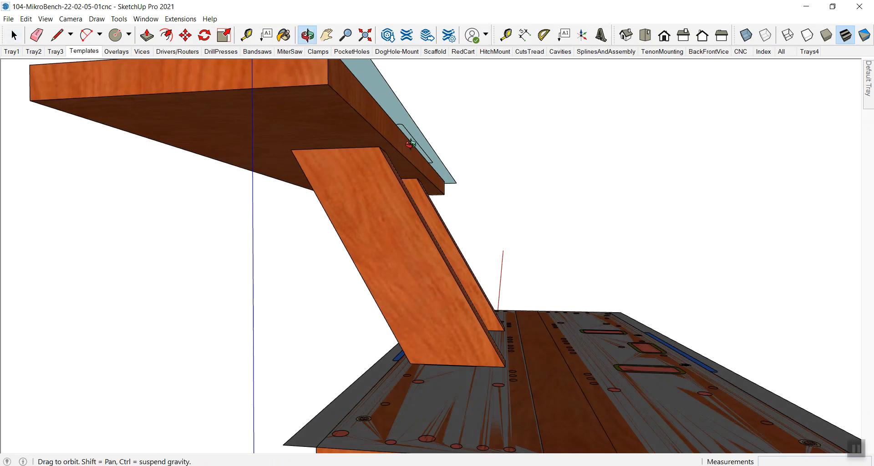
{"action": "left_click_drag", "start_coordinate": [401, 132], "coordinate": [415, 340]}
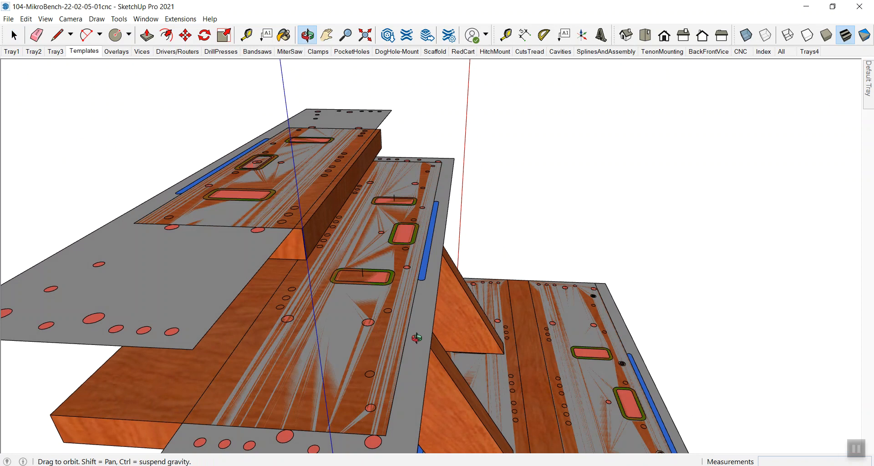
{"action": "key", "text": "space"}
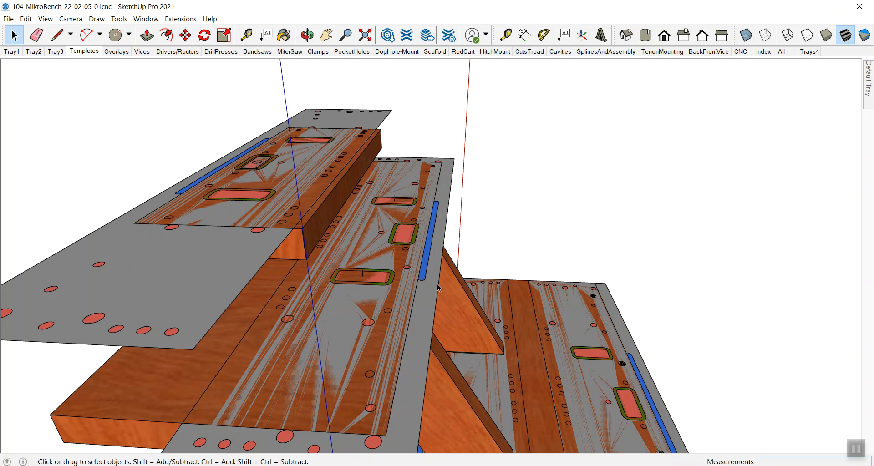
Step: Examine how the templates' slots, holes and rectangular cutouts sit on the stacked boards
{"action": "middle_click_drag", "start_coordinate": [438, 288], "coordinate": [401, 251]}
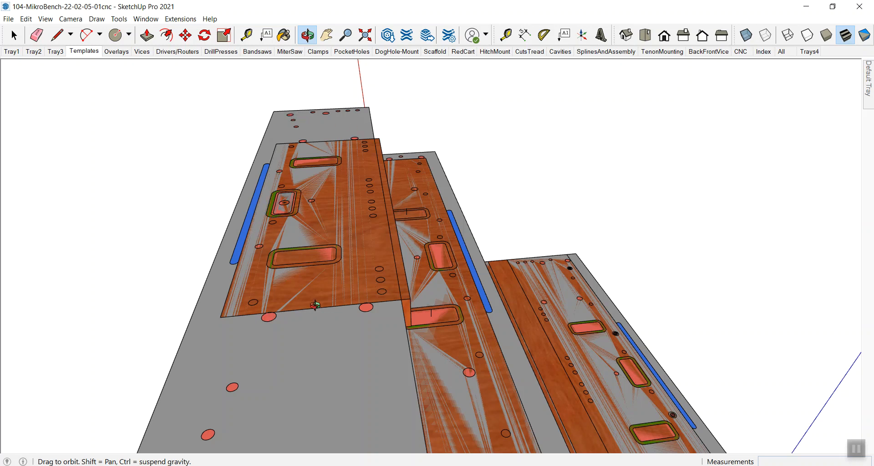
{"action": "left_click_drag", "start_coordinate": [342, 289], "coordinate": [308, 255]}
{"action": "key", "text": "space"}
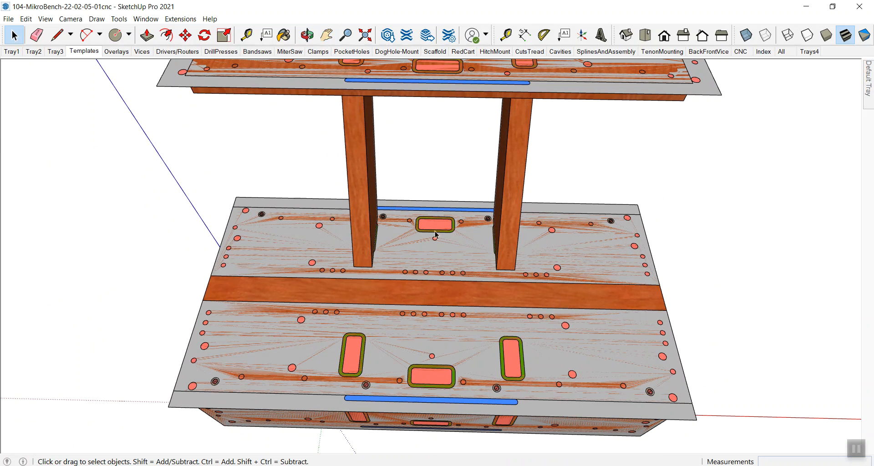
{"action": "middle_click_drag", "start_coordinate": [410, 230], "coordinate": [414, 339]}
{"action": "middle_click_drag", "start_coordinate": [281, 289], "coordinate": [249, 144]}
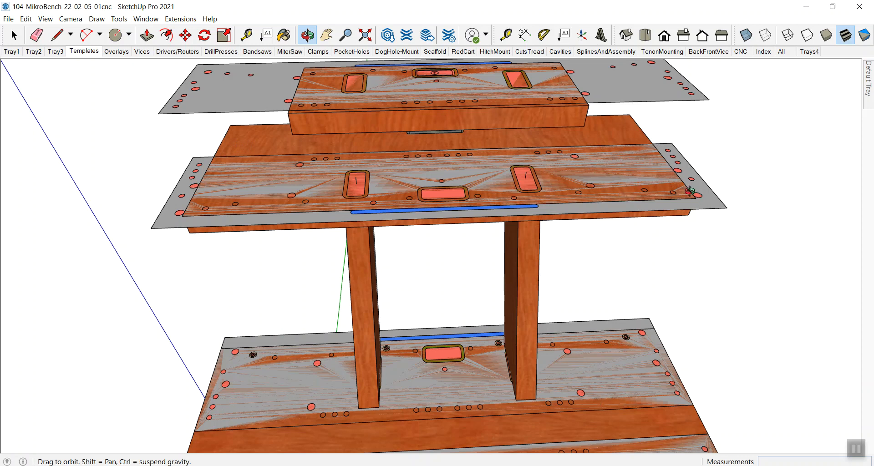
{"action": "left_click_drag", "start_coordinate": [588, 189], "coordinate": [626, 200]}
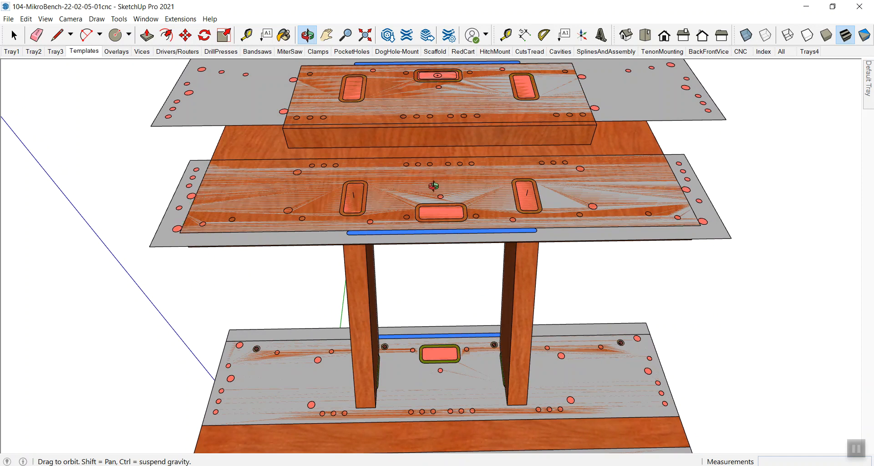
{"action": "left_click_drag", "start_coordinate": [410, 178], "coordinate": [428, 203], "text": "shift"}
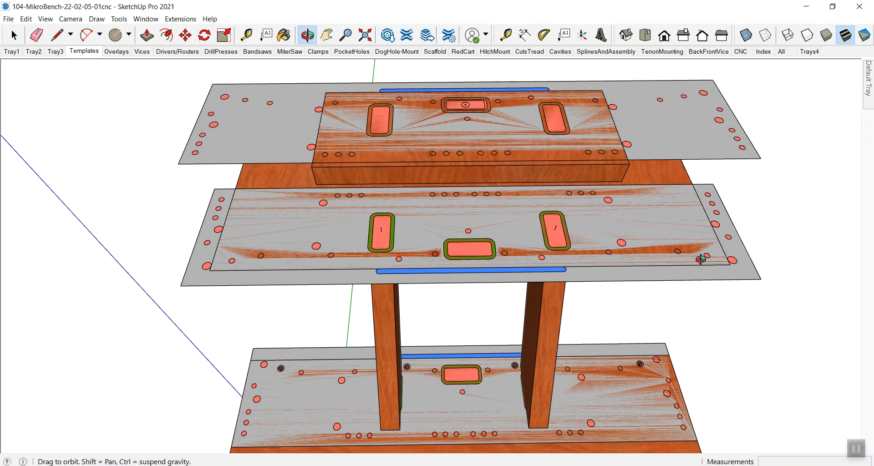
{"action": "left_click_drag", "start_coordinate": [515, 198], "coordinate": [468, 232]}
{"action": "key", "text": "h"}
{"action": "key", "text": "o"}
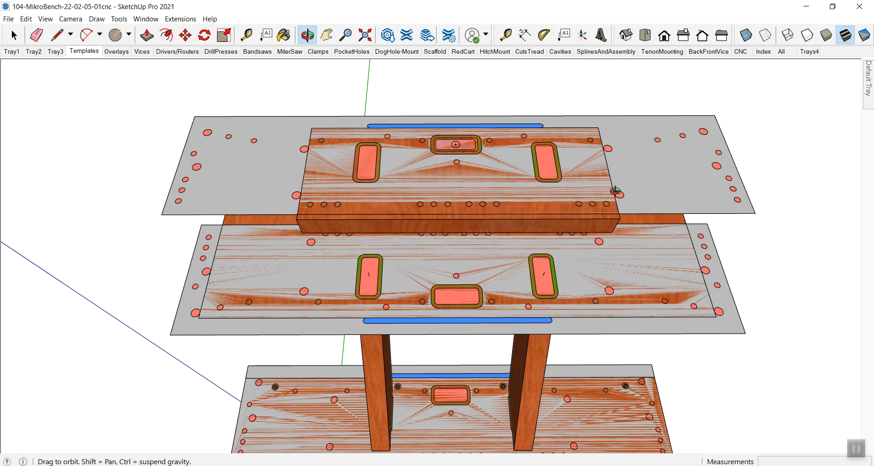
{"action": "left_click_drag", "start_coordinate": [562, 189], "coordinate": [553, 198]}
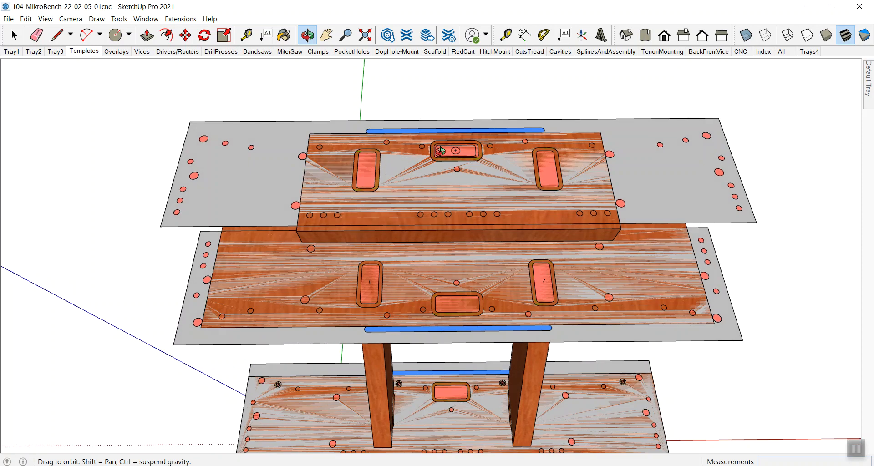
{"action": "left_click_drag", "start_coordinate": [419, 259], "coordinate": [380, 210]}
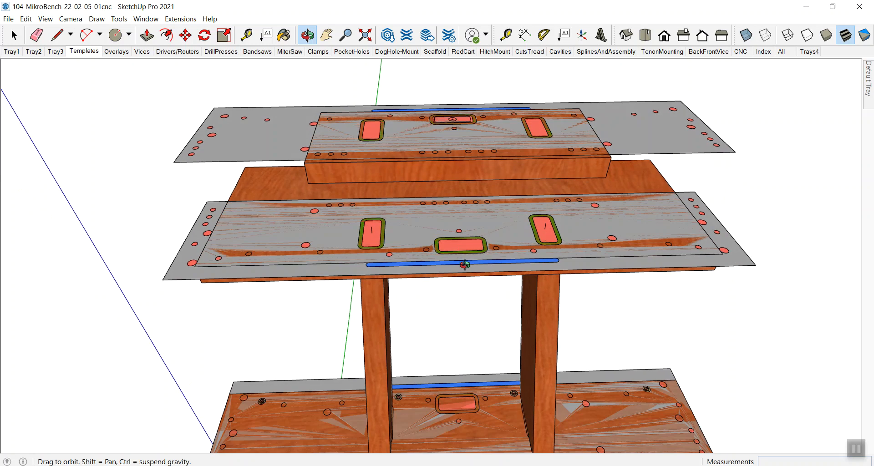
Step: Switch back to VCarve Desktop and start a pocket toolpath for the selected slot with a cut depth of 0.375 inches
{"action": "left_click", "coordinate": [205, 465]}
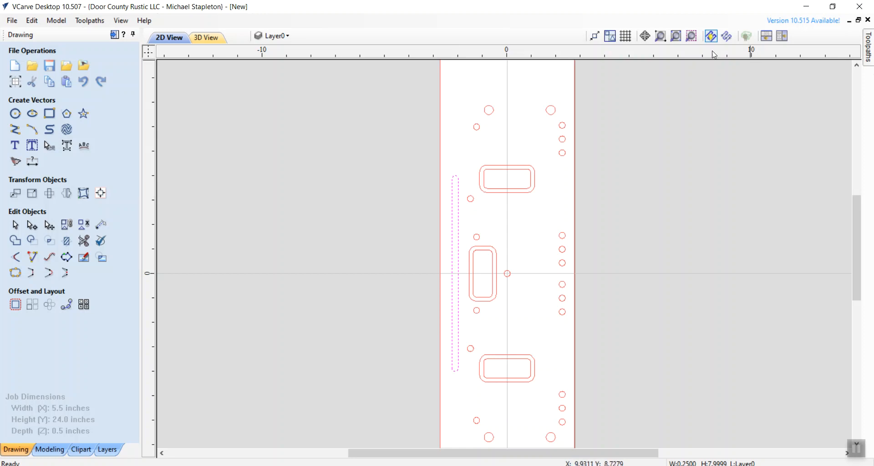
{"action": "left_click", "coordinate": [867, 46]}
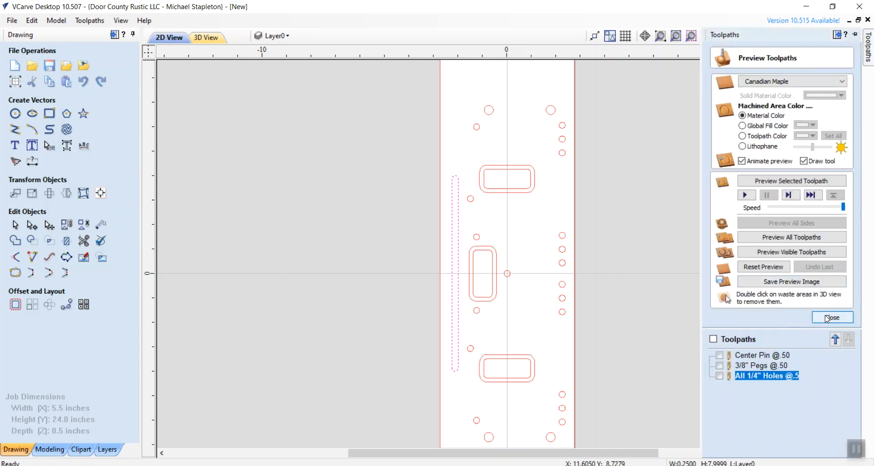
{"action": "left_click", "coordinate": [827, 318]}
{"action": "left_click", "coordinate": [741, 122]}
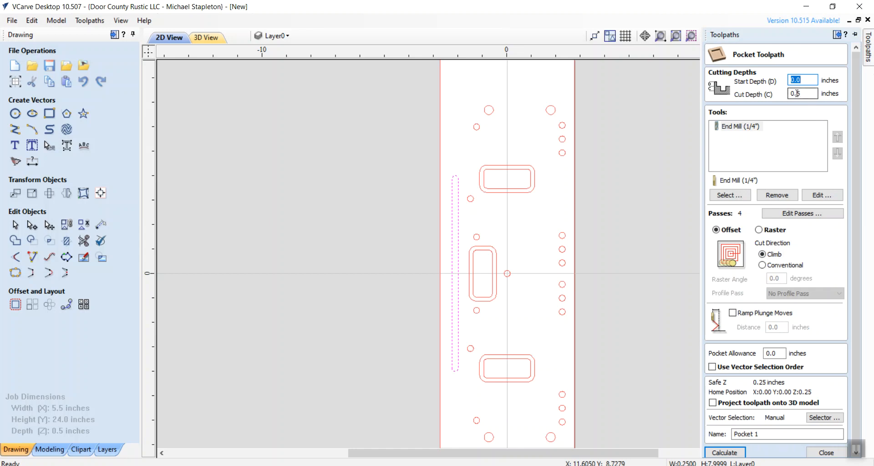
{"action": "left_click_drag", "start_coordinate": [797, 94], "coordinate": [801, 92]}
{"action": "key", "text": "BackSpace"}
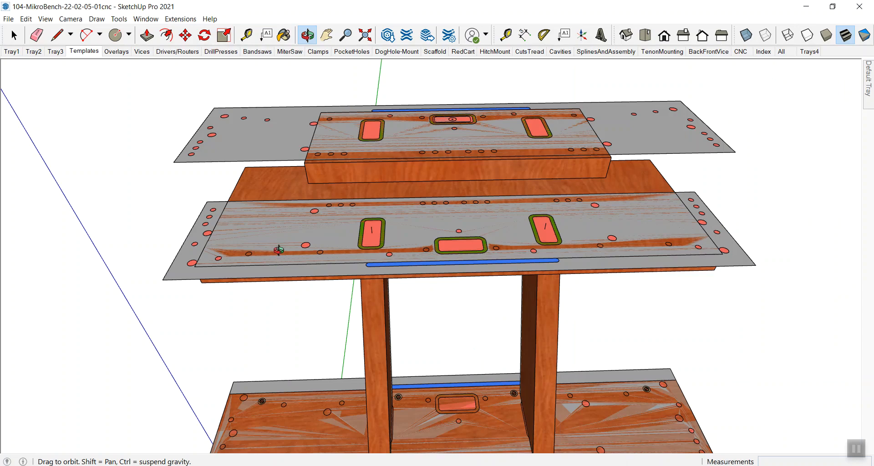
Step: Check the guide slot on the templates in the SketchUp model again and return to the pocket toolpath in VCarve Desktop
{"action": "mouse_move", "coordinate": [277, 255]}
{"action": "left_mouse_down"}
{"action": "mouse_move", "coordinate": [374, 114]}
{"action": "mouse_move", "coordinate": [361, 197]}
{"action": "mouse_move", "coordinate": [377, 171]}
{"action": "mouse_move", "coordinate": [427, 346]}
{"action": "mouse_move", "coordinate": [371, 255]}
{"action": "mouse_move", "coordinate": [306, 182]}
{"action": "mouse_move", "coordinate": [195, 255]}
{"action": "mouse_move", "coordinate": [420, 160]}
{"action": "left_mouse_up"}
{"action": "left_click", "coordinate": [210, 465]}
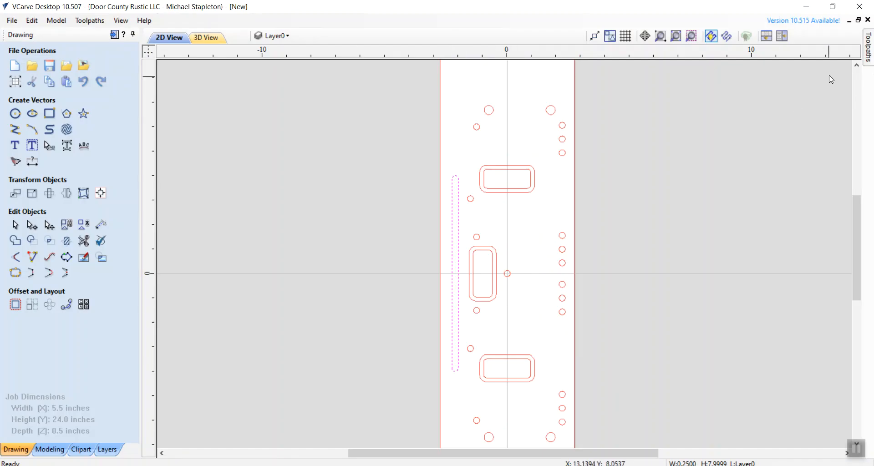
{"action": "mouse_move", "coordinate": [866, 48]}
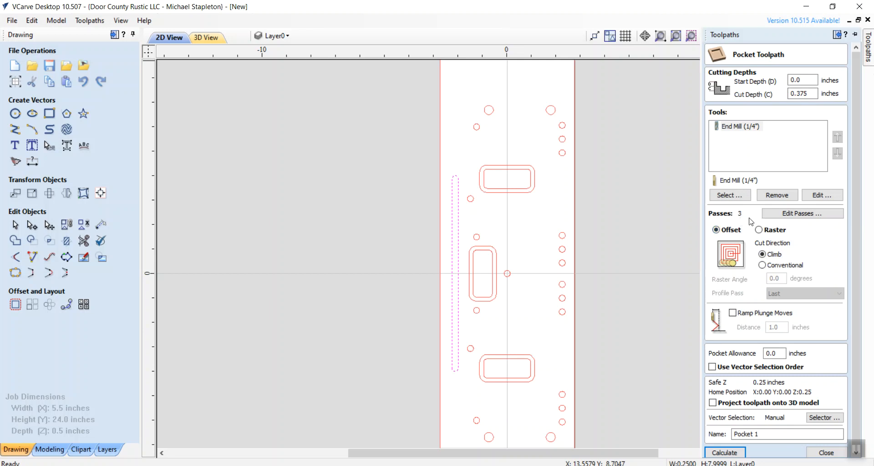
Step: Name the slot's pocket toolpath Ply Guide Slot @.375 and calculate it
{"action": "triple_click", "coordinate": [734, 433]}
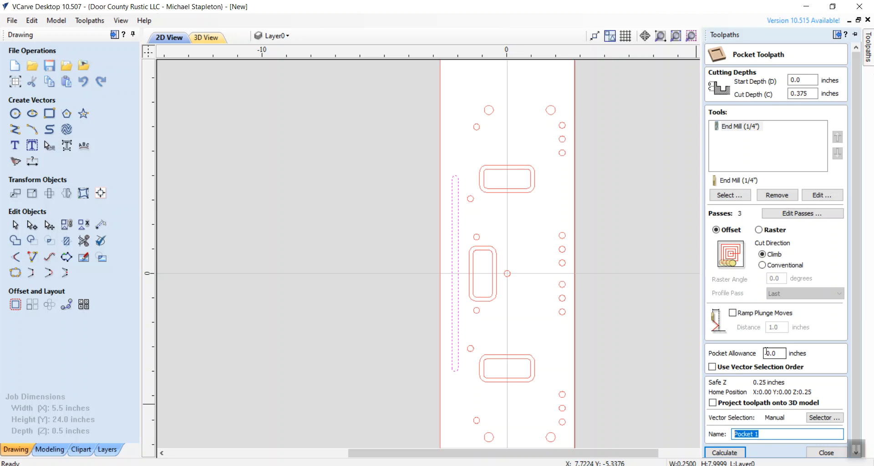
{"action": "type", "text": "Ply Guide Sl"}
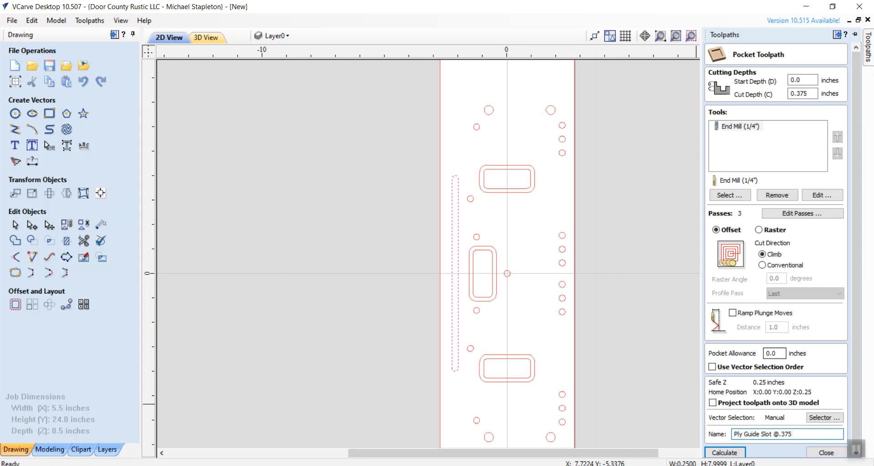
{"action": "left_click", "coordinate": [726, 453]}
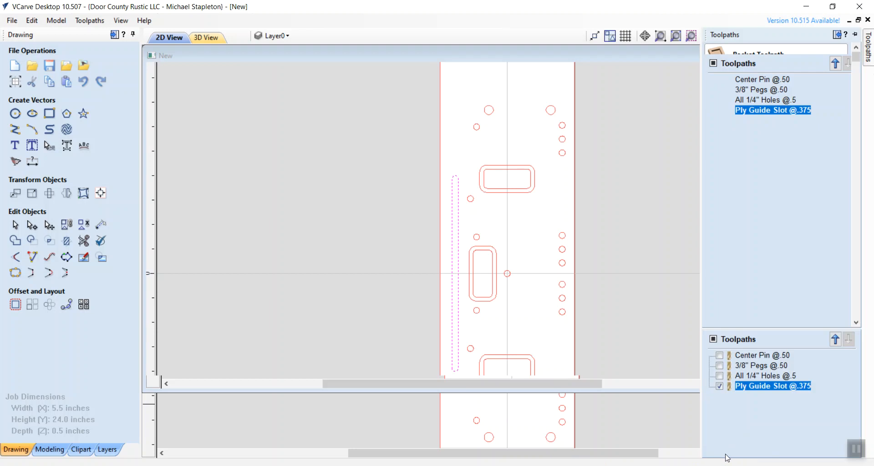
Step: Return to the 2D view, clear the slot selection and hide the Ply Guide Slot @.375 toolpath
{"action": "left_click", "coordinate": [169, 38]}
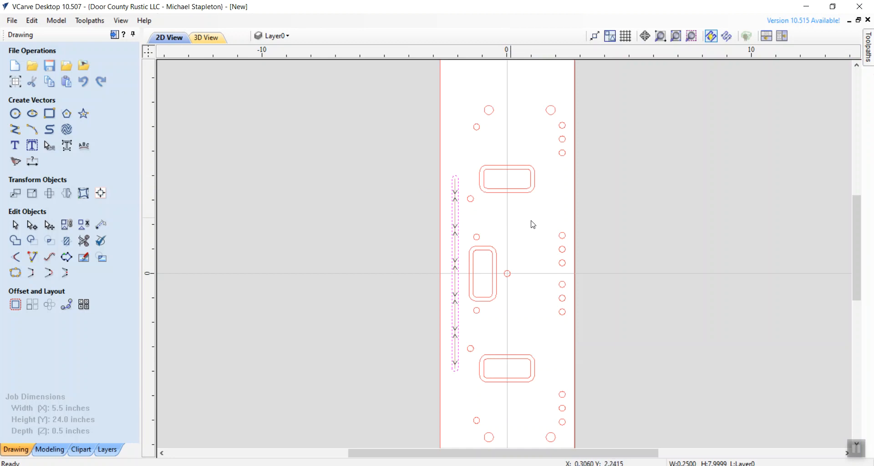
{"action": "left_click", "coordinate": [545, 215]}
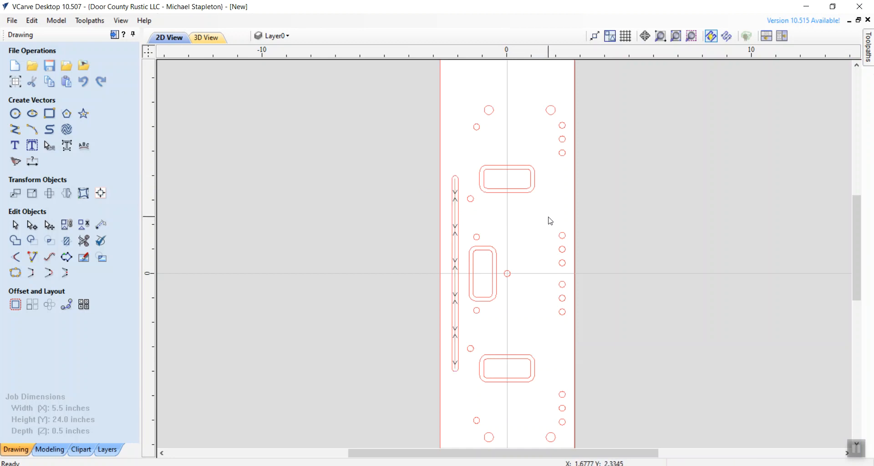
{"action": "left_click", "coordinate": [868, 57]}
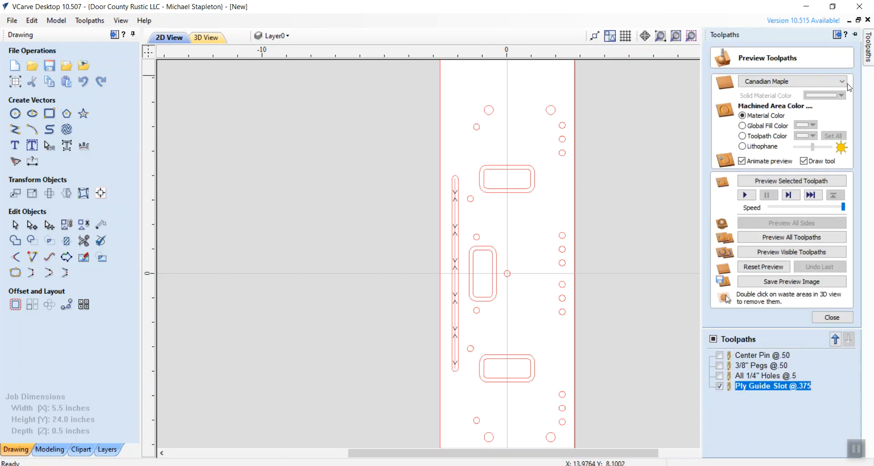
{"action": "left_click", "coordinate": [719, 386]}
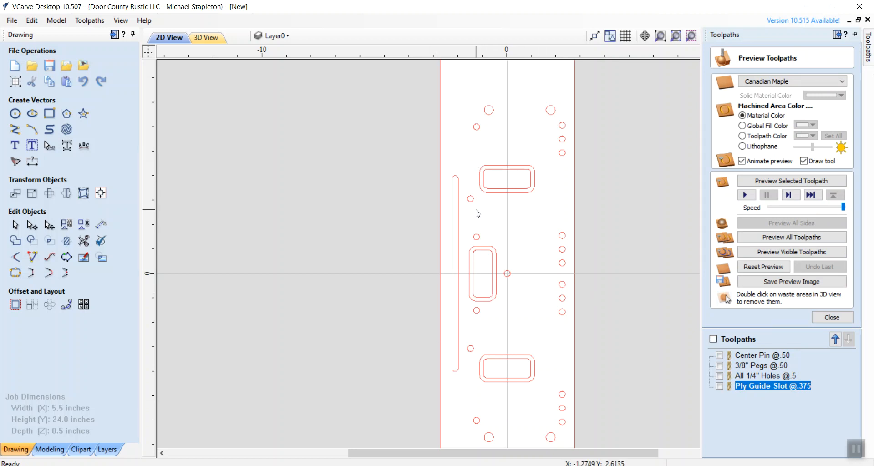
Step: Select the inner rounded rectangles of all three cutouts on the board
{"action": "left_click", "coordinate": [661, 35]}
{"action": "left_click_drag", "start_coordinate": [429, 148], "coordinate": [583, 400]}
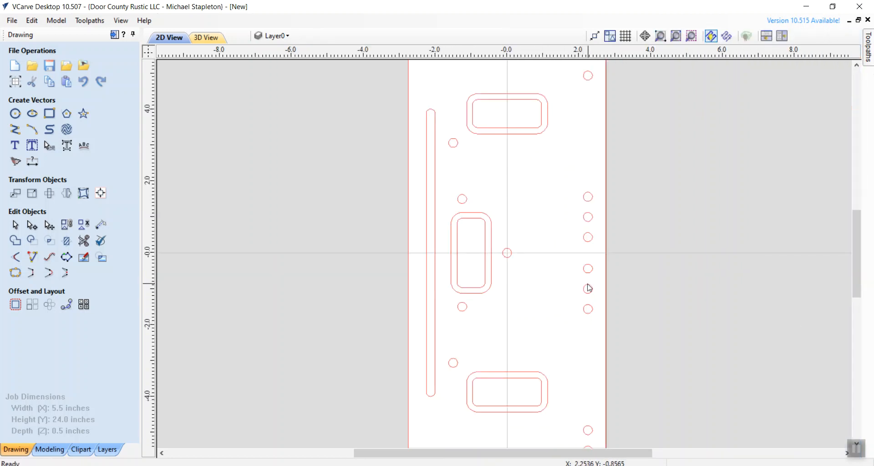
{"action": "left_click", "coordinate": [473, 110]}
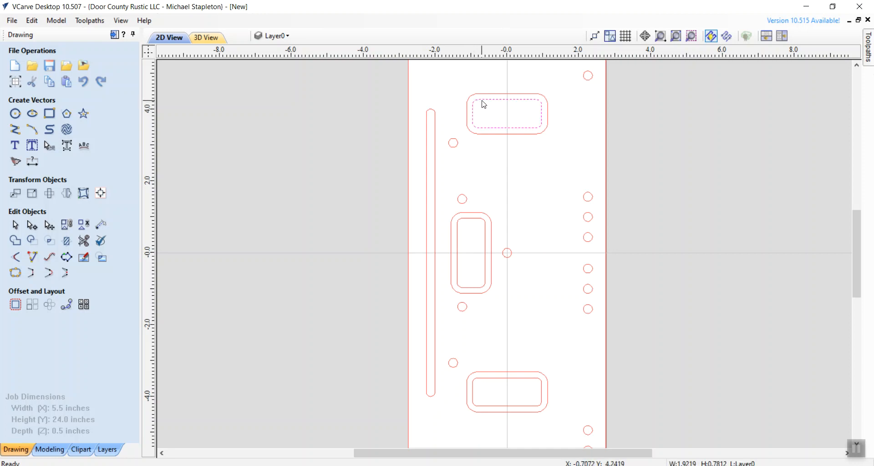
{"action": "left_click", "coordinate": [470, 219], "text": "shift"}
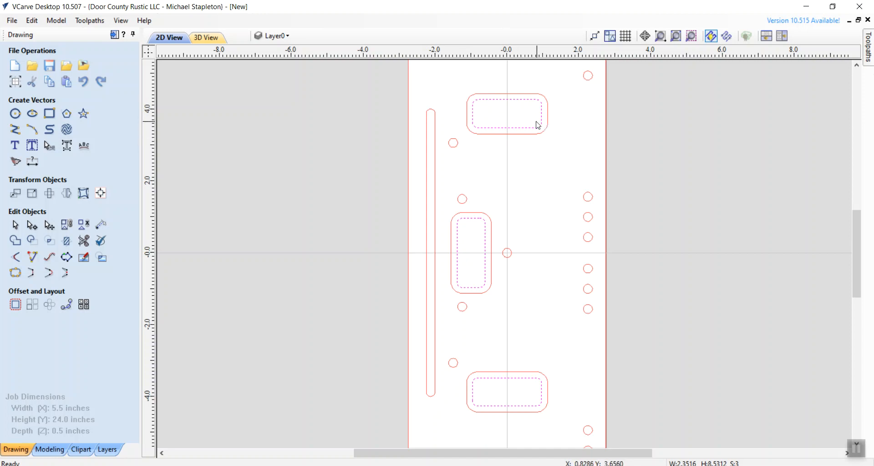
Step: Start a pocket toolpath for the three selected inner rectangles and set its cut depth to 0.5 inches
{"action": "left_click", "coordinate": [868, 45]}
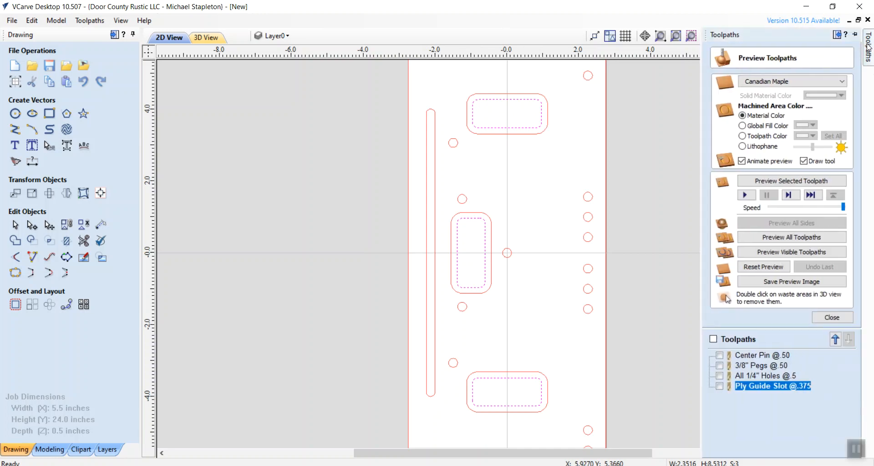
{"action": "left_click", "coordinate": [831, 318]}
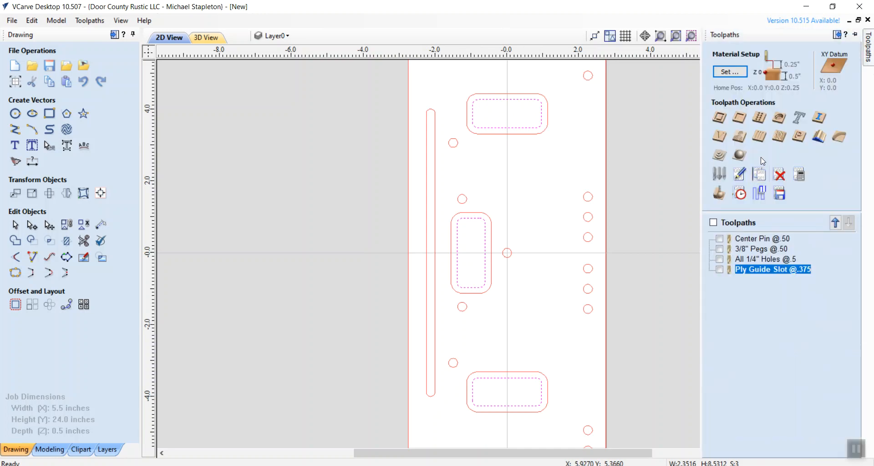
{"action": "left_click", "coordinate": [740, 118]}
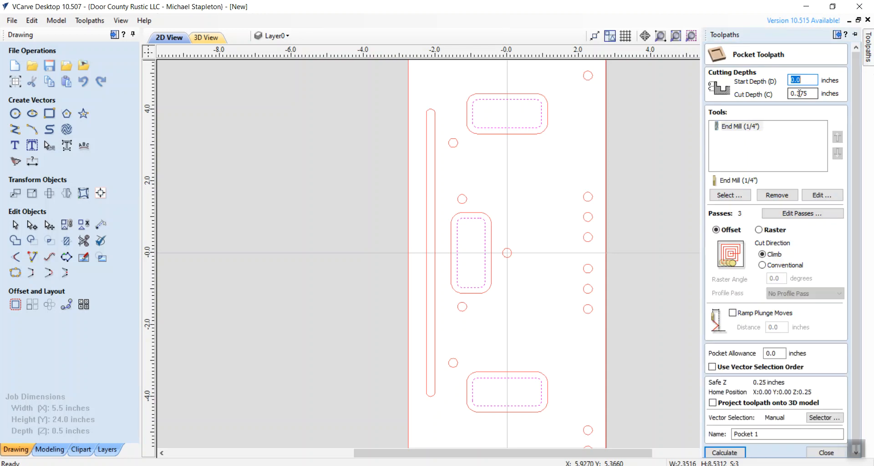
{"action": "left_click_drag", "start_coordinate": [797, 93], "coordinate": [802, 92]}
{"action": "type", "text": "5"}
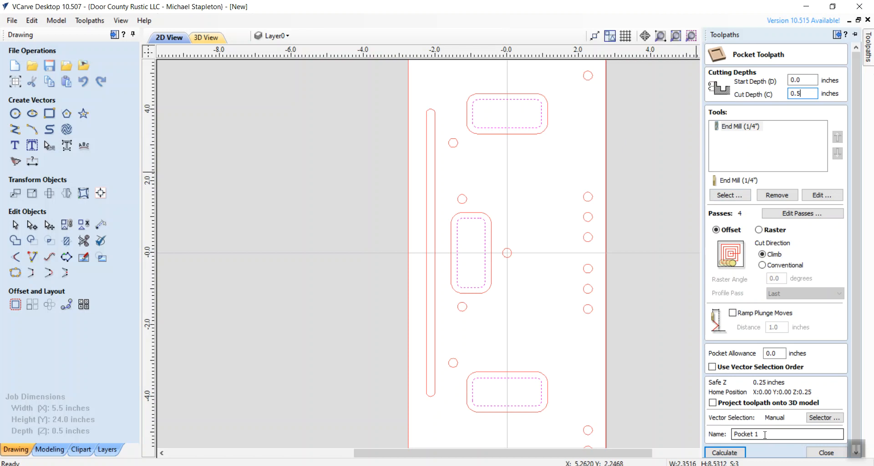
Step: Name the inner rectangles' pocket toolpath Router Oval Inner @.5 and calculate it
{"action": "left_click_drag", "start_coordinate": [764, 434], "coordinate": [730, 436]}
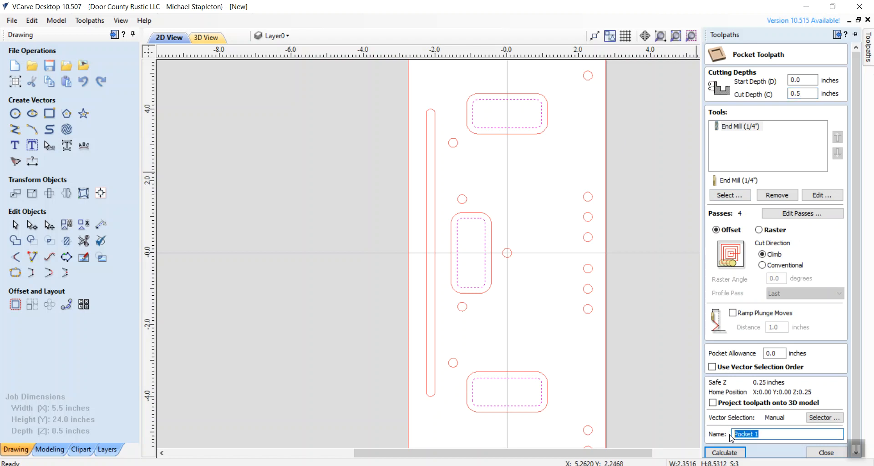
{"action": "type", "text": "Router Oval Inner @.5"}
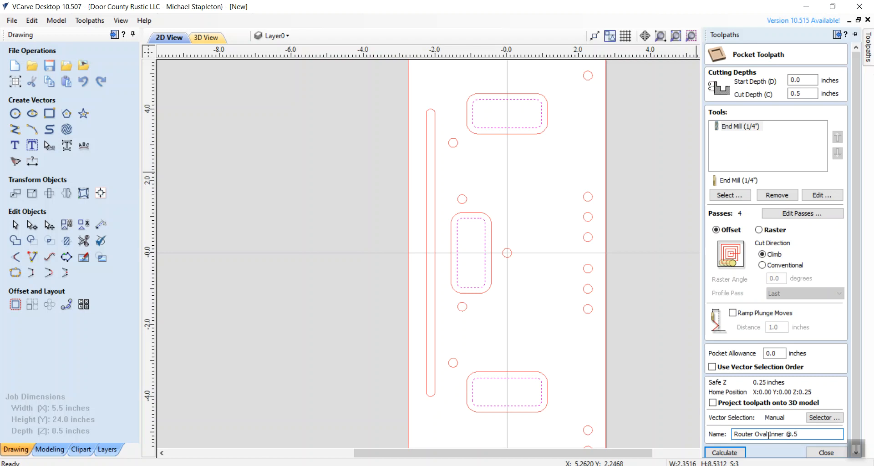
{"action": "left_click", "coordinate": [724, 453]}
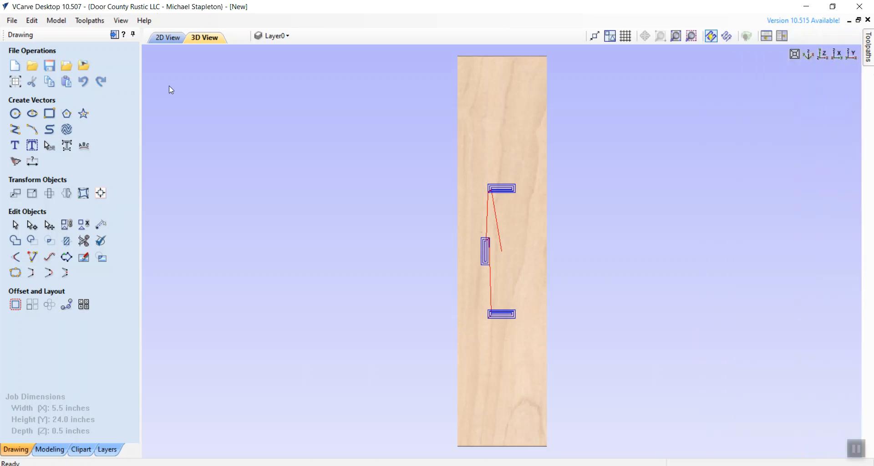
Step: Return to the 2D view, clear the rectangle selection and hide the Router Oval Inner @.5 toolpath
{"action": "left_click", "coordinate": [172, 41]}
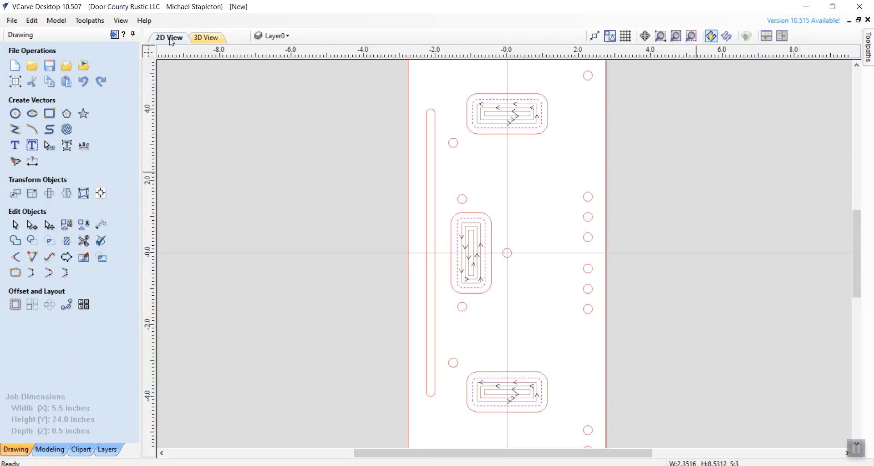
{"action": "left_click", "coordinate": [528, 169]}
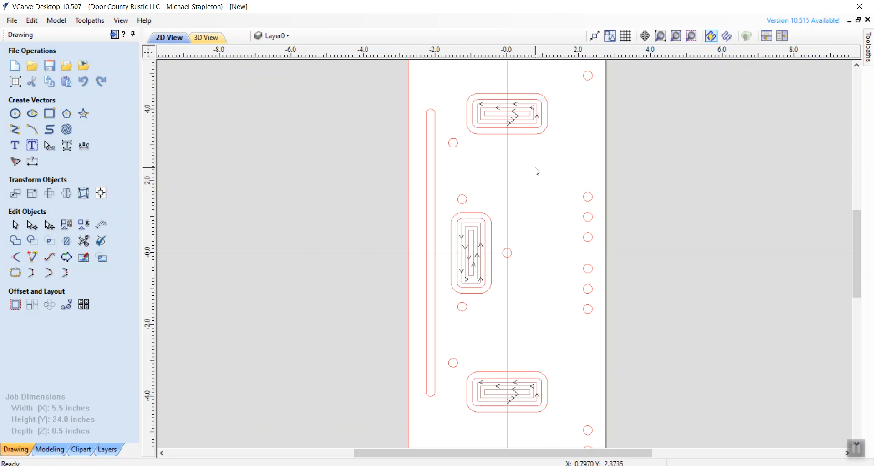
{"action": "mouse_move", "coordinate": [868, 46]}
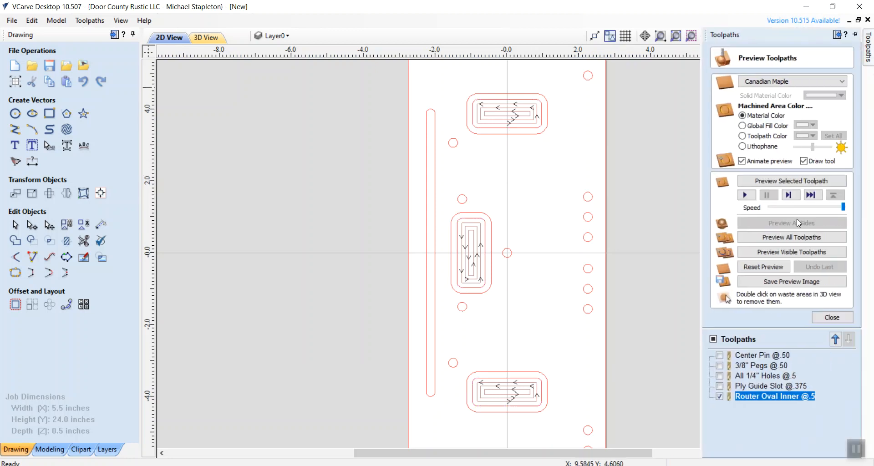
{"action": "left_click", "coordinate": [719, 396]}
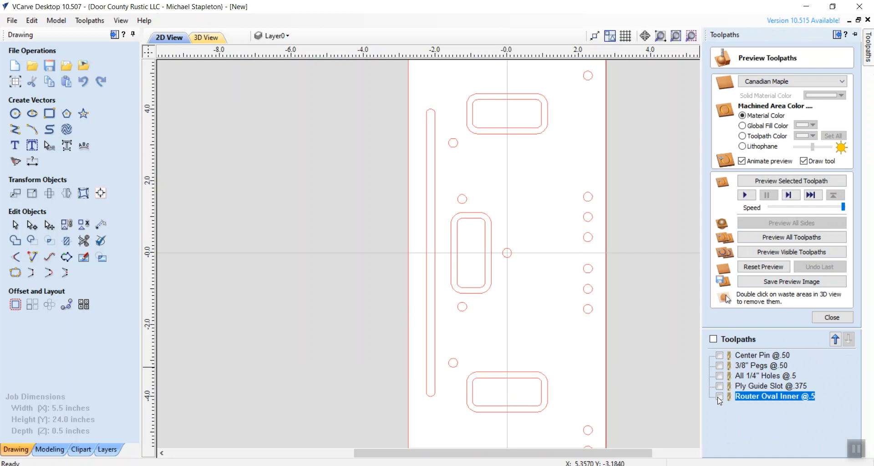
Step: Select the outer rounded rectangles of all three cutouts on the board
{"action": "left_click", "coordinate": [513, 135]}
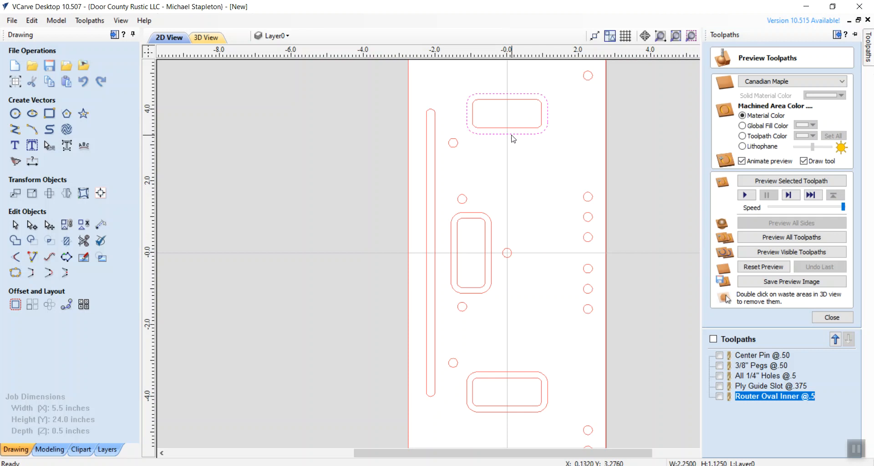
{"action": "left_click", "coordinate": [483, 217], "text": "shift"}
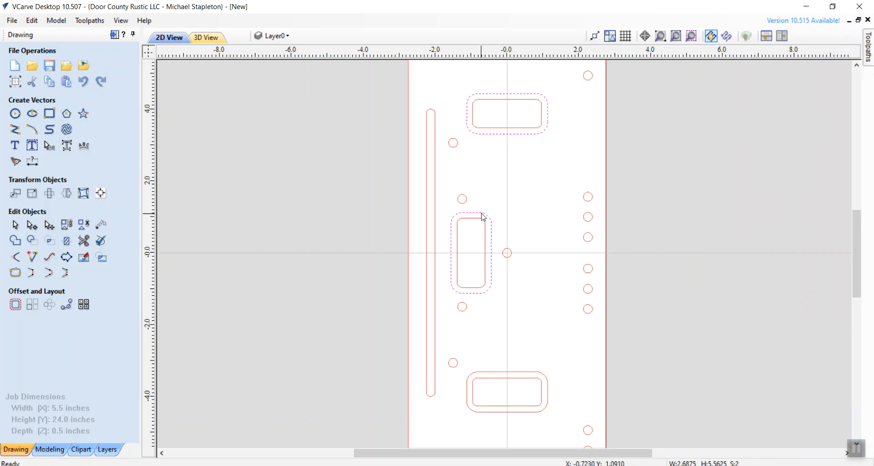
{"action": "left_click", "coordinate": [514, 373], "text": "shift"}
Step: Start a 2D profile toolpath for the three selected outer rectangles and set its number of passes to 2
{"action": "mouse_move", "coordinate": [869, 45]}
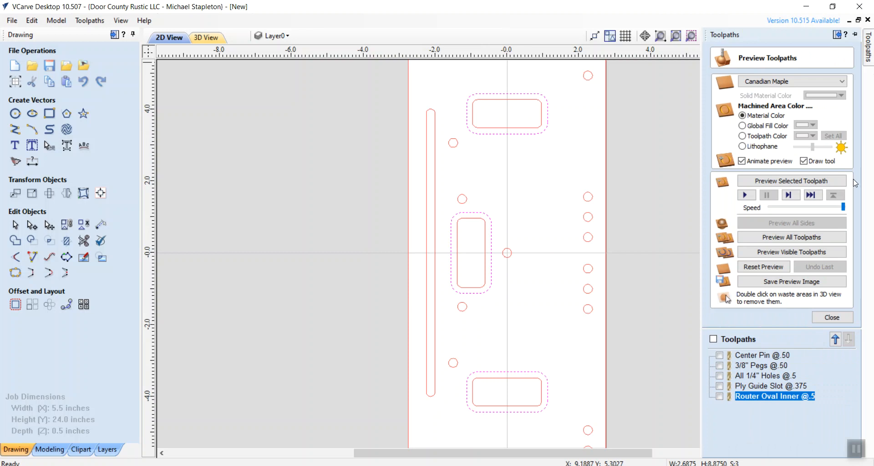
{"action": "left_click", "coordinate": [832, 318]}
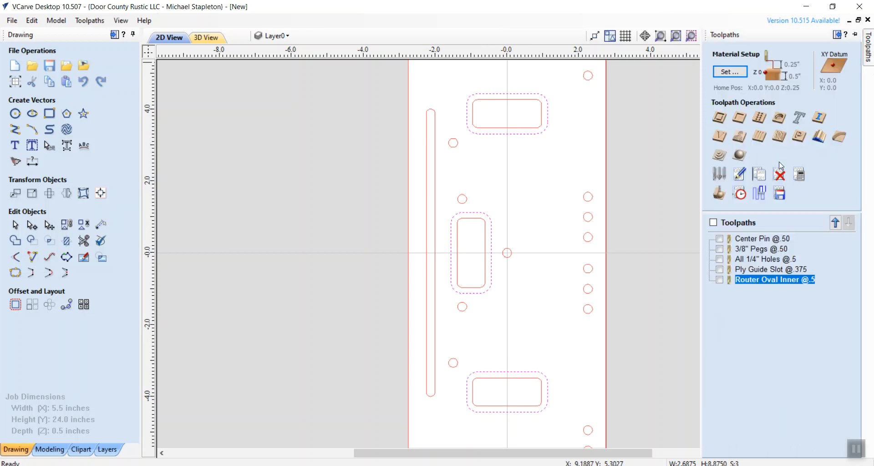
{"action": "left_click", "coordinate": [719, 120]}
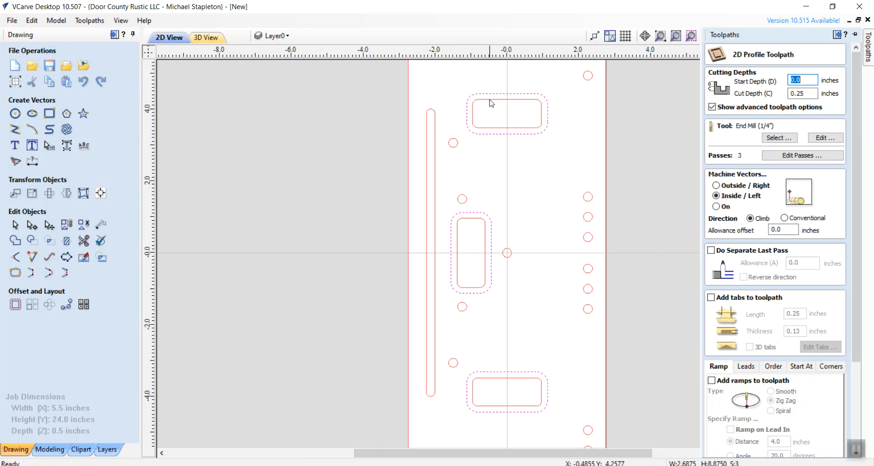
{"action": "left_click", "coordinate": [789, 157]}
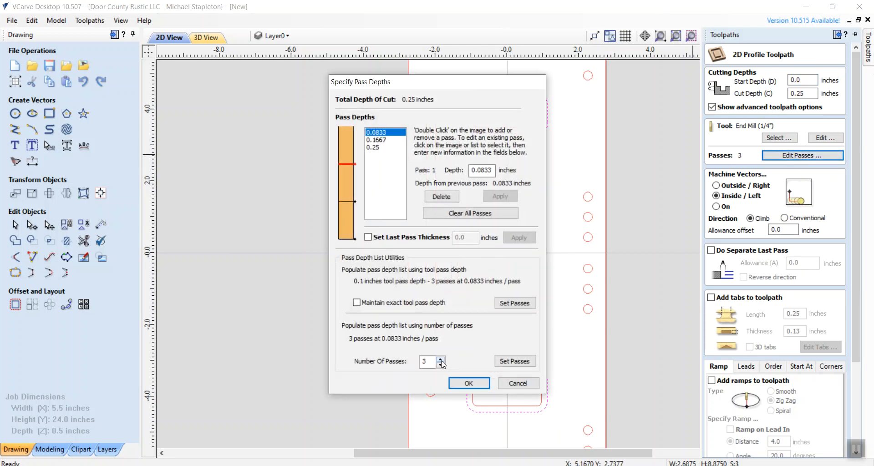
{"action": "left_click", "coordinate": [440, 368]}
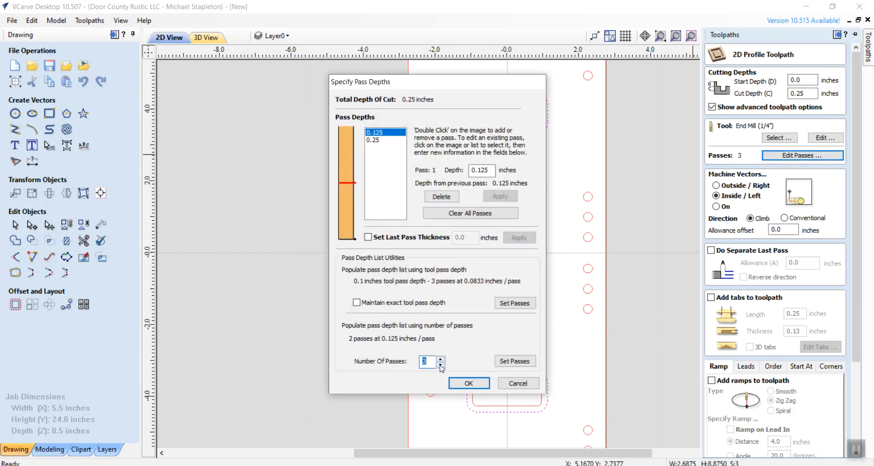
{"action": "left_click", "coordinate": [469, 384]}
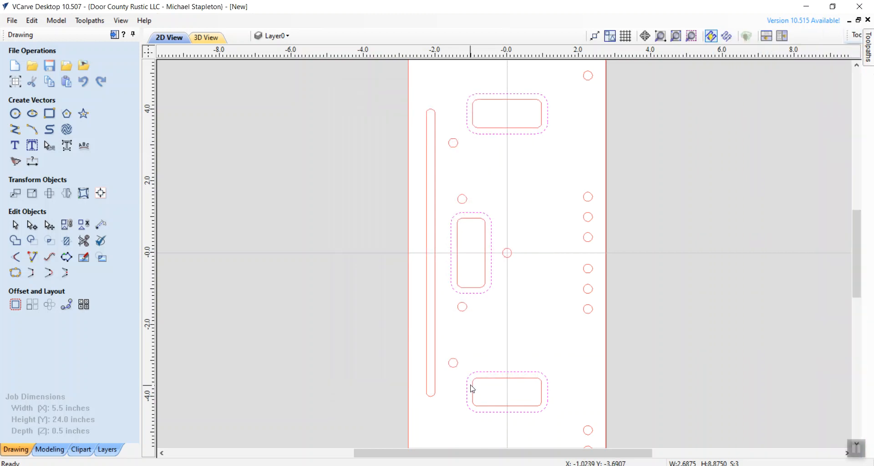
Step: Name the outer rectangles' profile toolpath Router Oval Outer @.25 and calculate it
{"action": "mouse_move", "coordinate": [869, 50]}
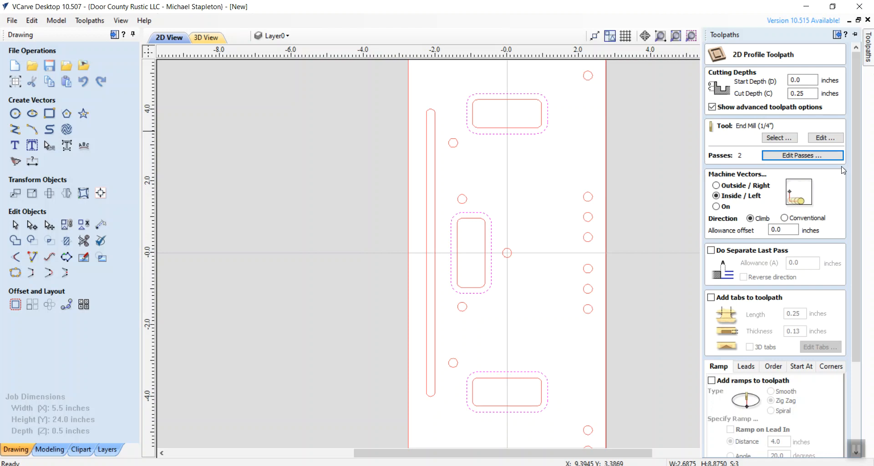
{"action": "left_click_drag", "start_coordinate": [861, 202], "coordinate": [861, 298]}
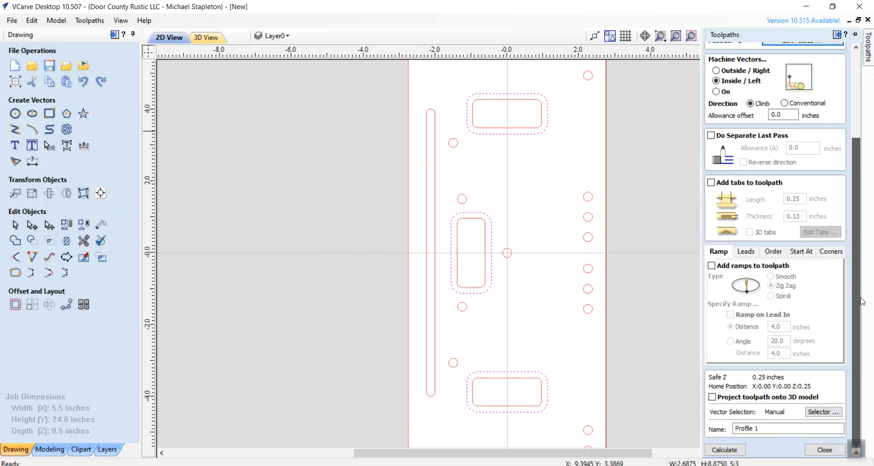
{"action": "left_click_drag", "start_coordinate": [758, 429], "coordinate": [726, 424]}
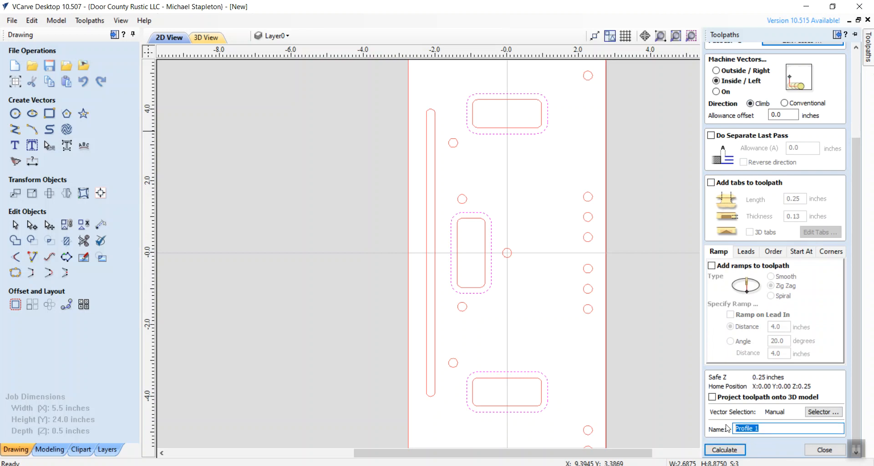
{"action": "type", "text": "Router Oval Outer @.25"}
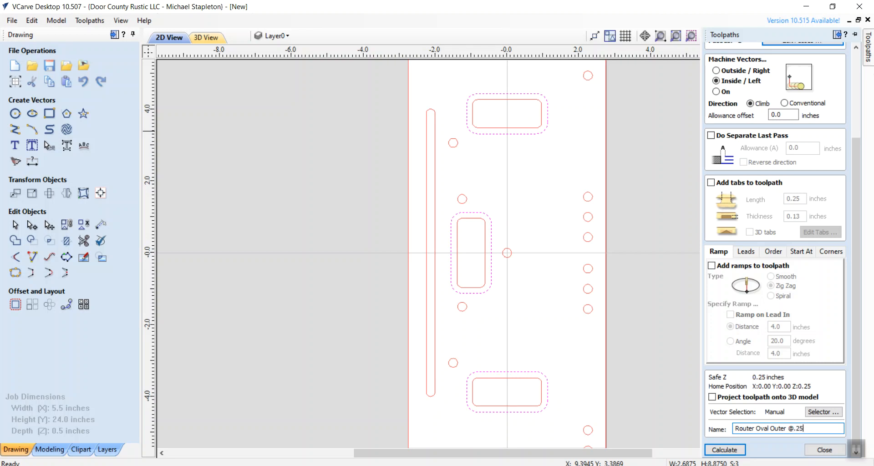
{"action": "left_click", "coordinate": [728, 450]}
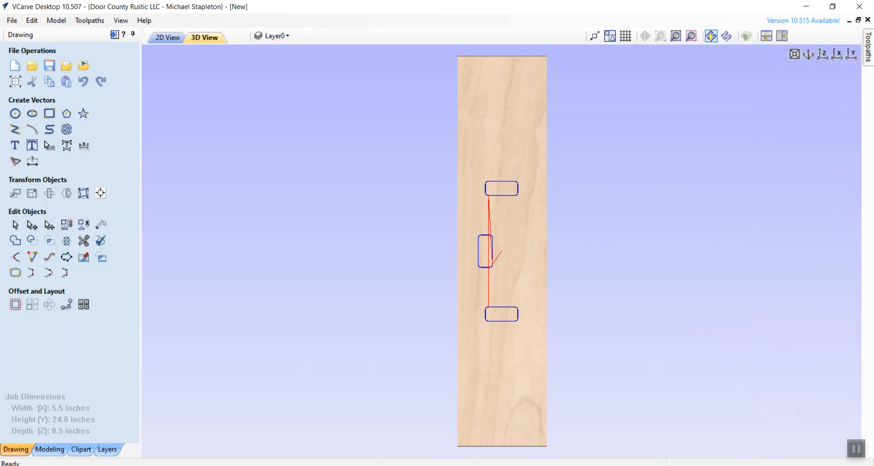
Step: Return to the 2D view, clear the outer rectangle selection and hide the Router Oval Outer @.25 toolpath
{"action": "left_click", "coordinate": [165, 41]}
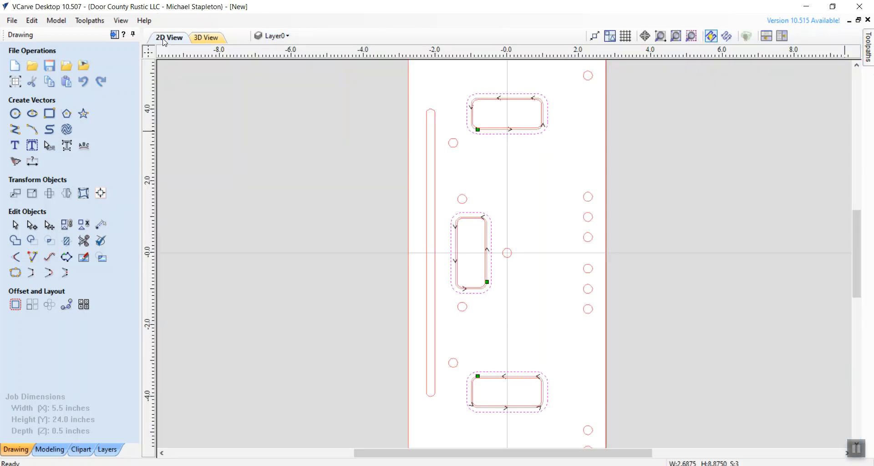
{"action": "left_click", "coordinate": [531, 155]}
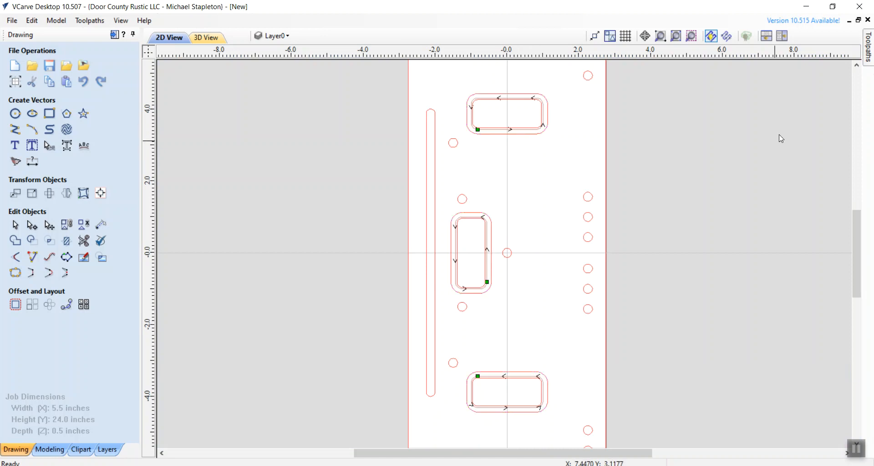
{"action": "mouse_move", "coordinate": [869, 58]}
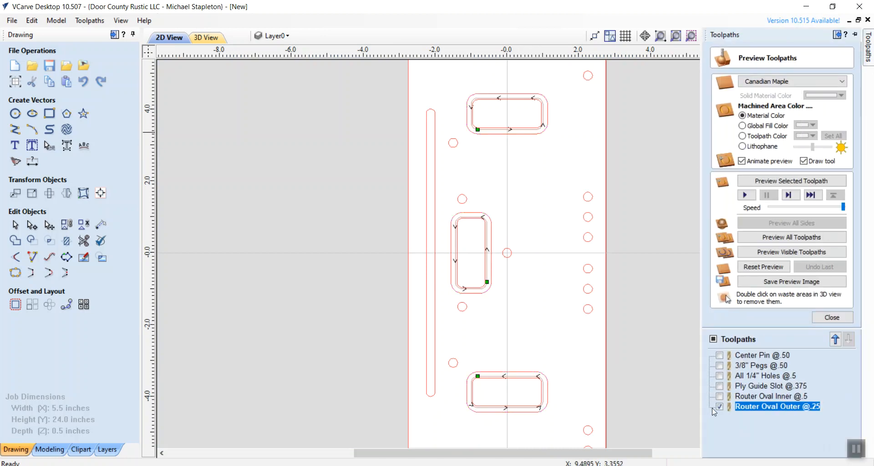
{"action": "left_click", "coordinate": [720, 406]}
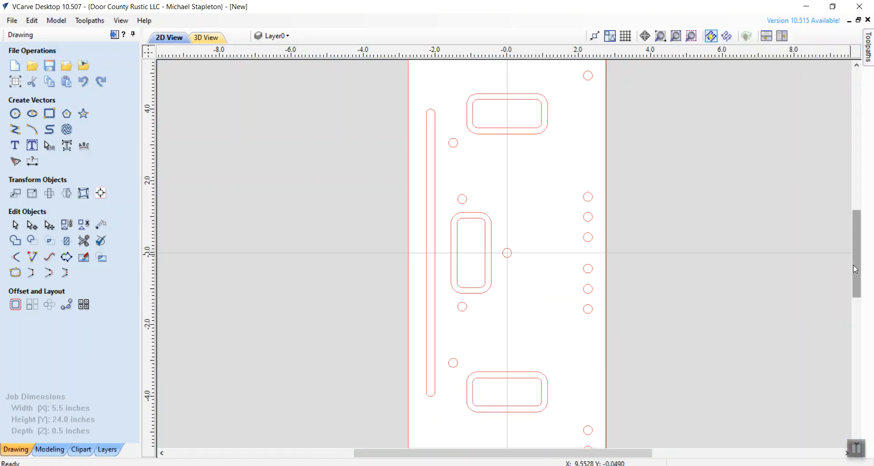
Step: Check the whole board in 2D, then make all toolpaths visible in the 3D view and preview the visible toolpaths
{"action": "scroll", "coordinate": [854, 256], "scroll_direction": "down", "scroll_amount": 5}
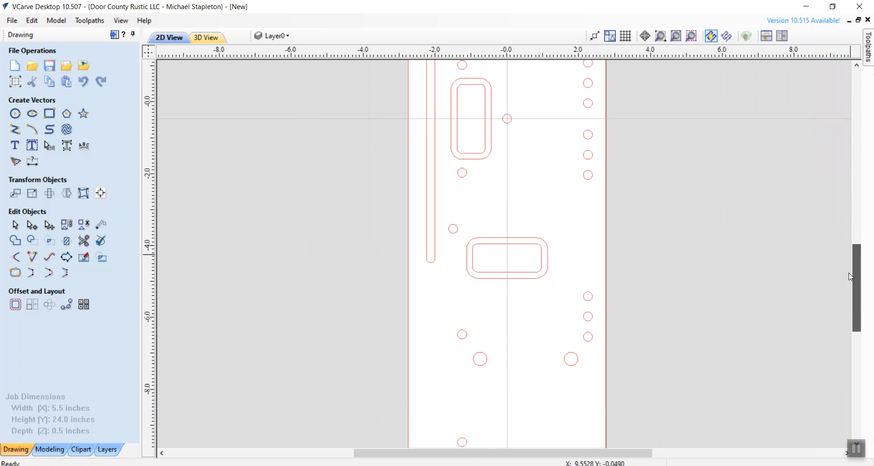
{"action": "mouse_move", "coordinate": [851, 283]}
{"action": "left_mouse_down"}
{"action": "mouse_move", "coordinate": [850, 315]}
{"action": "mouse_move", "coordinate": [853, 296]}
{"action": "left_mouse_up"}
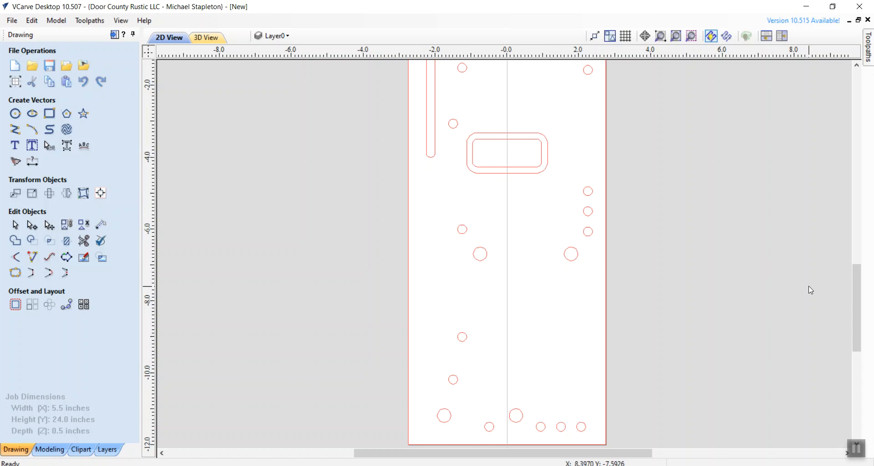
{"action": "left_click_drag", "start_coordinate": [854, 301], "coordinate": [868, 187]}
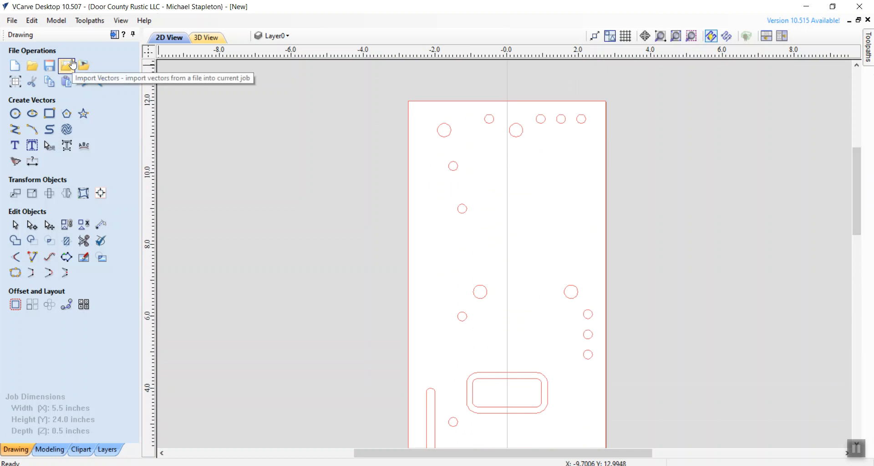
{"action": "left_click", "coordinate": [199, 38]}
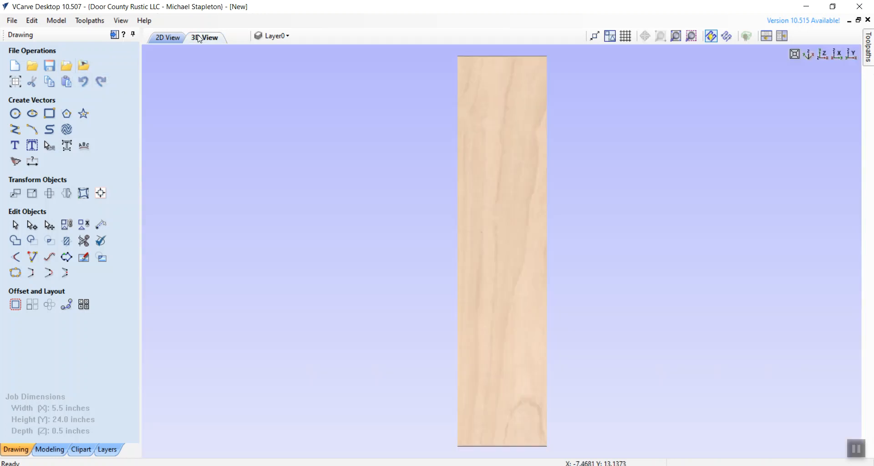
{"action": "left_click", "coordinate": [868, 51]}
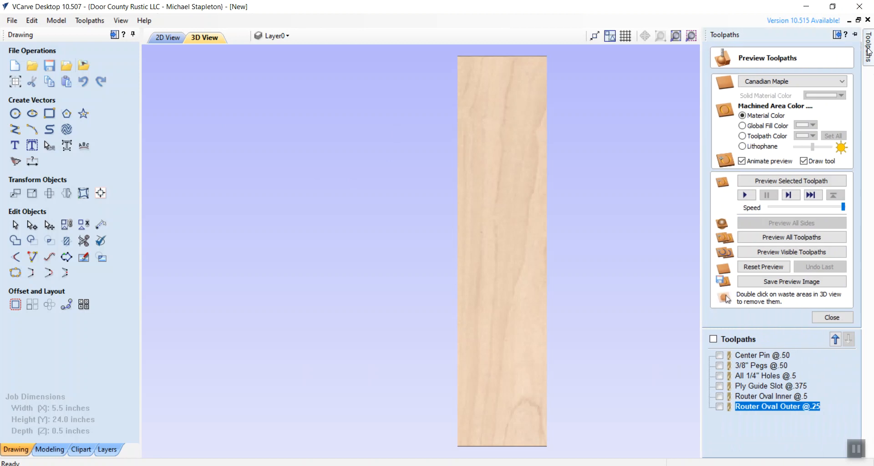
{"action": "left_click", "coordinate": [713, 339]}
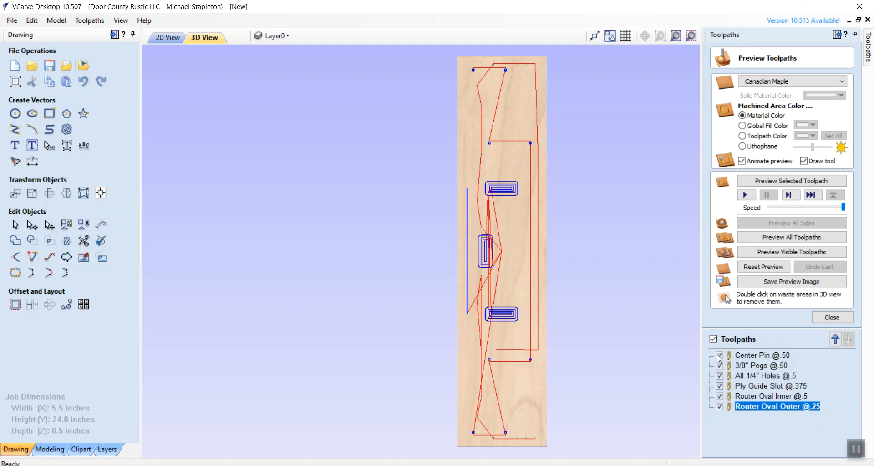
{"action": "left_click", "coordinate": [779, 252]}
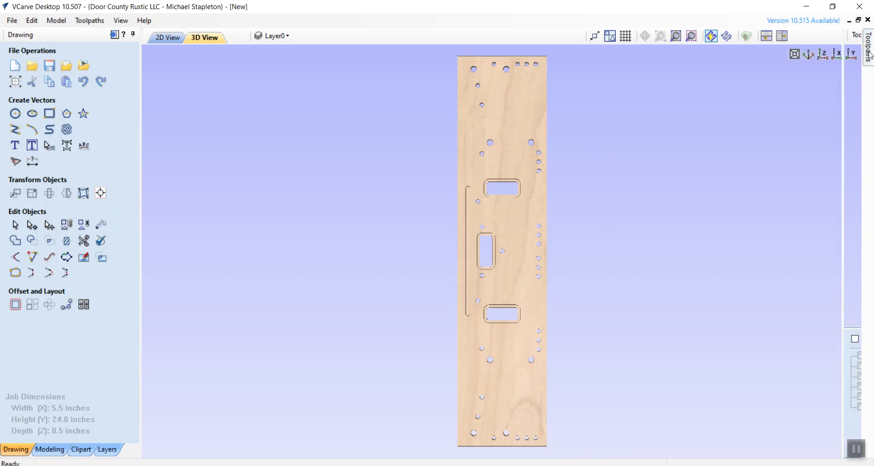
Step: Make all toolpaths visible again and close the toolpath preview
{"action": "mouse_move", "coordinate": [869, 55]}
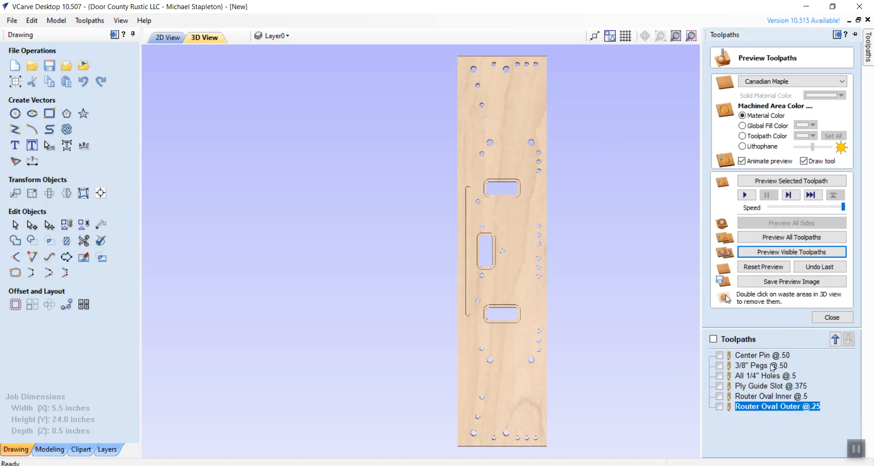
{"action": "left_click", "coordinate": [713, 341]}
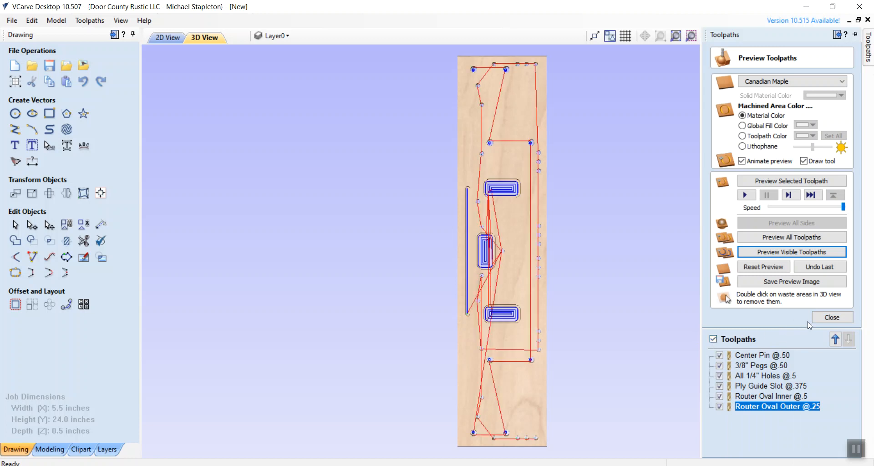
{"action": "left_click", "coordinate": [832, 318]}
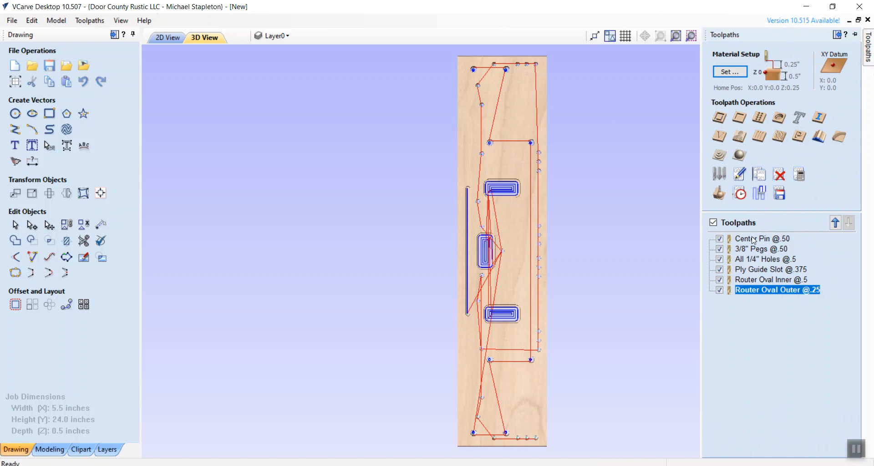
Step: Save all visible toolpaths to one CNCPiranha-Arcs (inch) file named JigFeb05-01 in the 104 - MIKRO WORKBENCH folder
{"action": "left_click", "coordinate": [780, 195]}
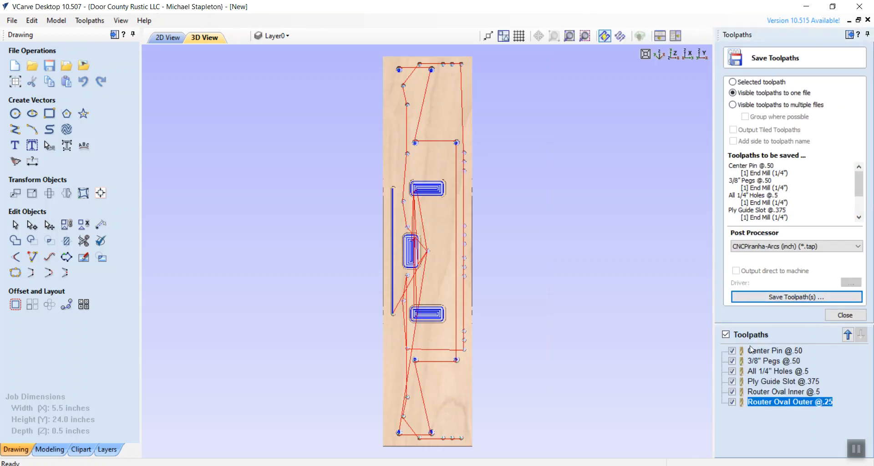
{"action": "left_click", "coordinate": [782, 297]}
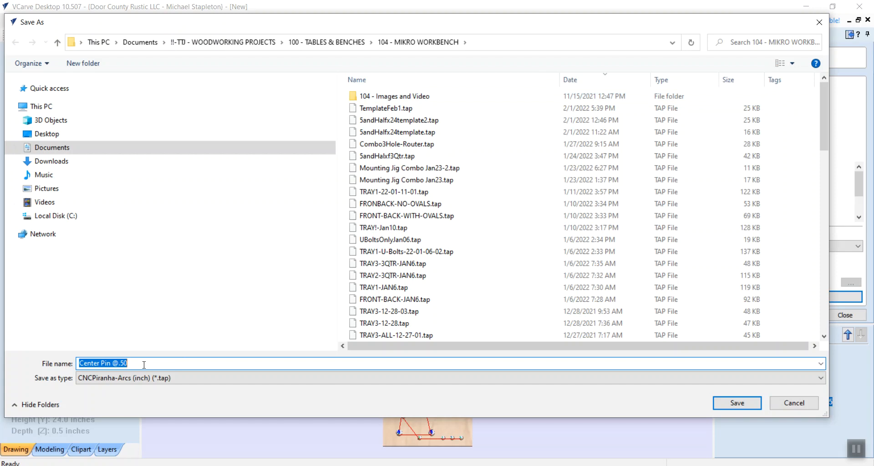
{"action": "type", "text": "Jig"}
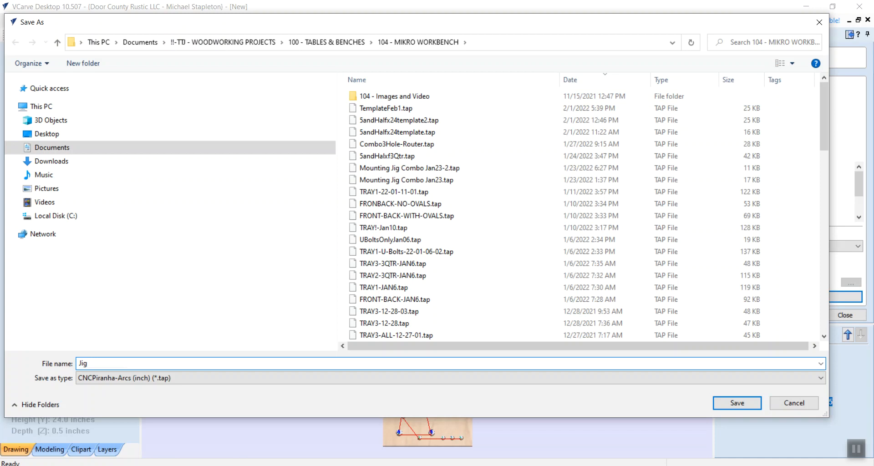
{"action": "type", "text": "Feb05-01"}
{"action": "left_click", "coordinate": [732, 403]}
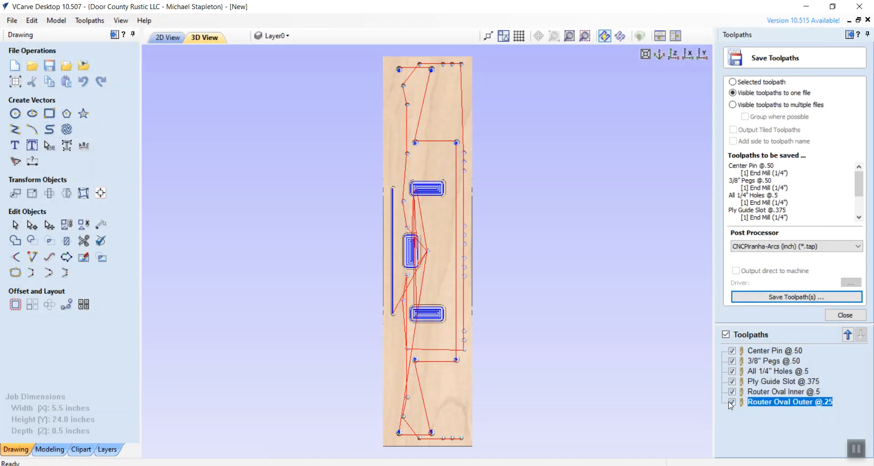
Step: Save the project as a VCarve file named TemplateFeb05-01 in the 104 - MIKRO WORKBENCH folder
{"action": "left_click", "coordinate": [12, 20]}
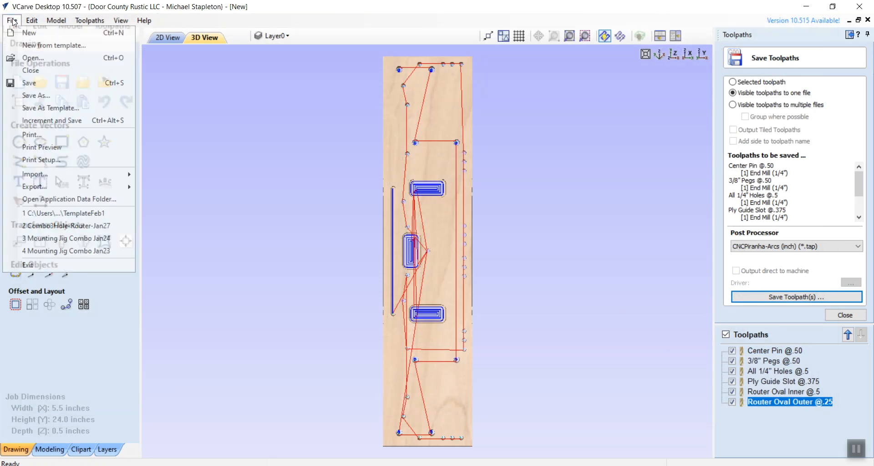
{"action": "left_click", "coordinate": [44, 96]}
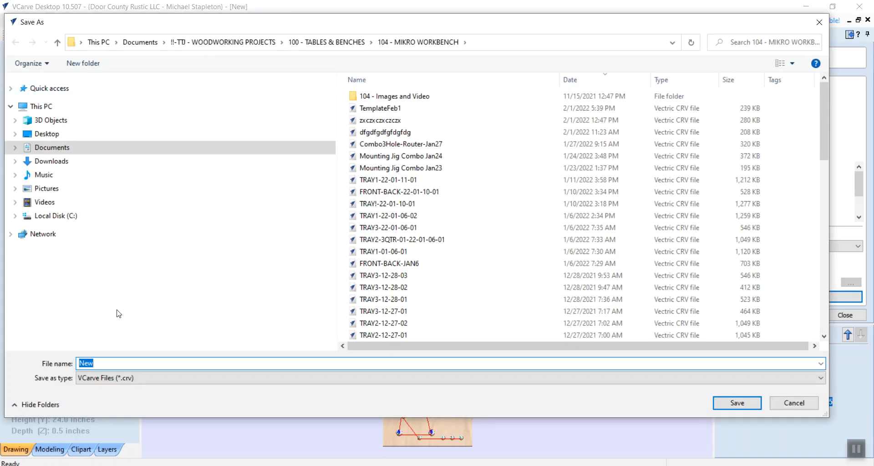
{"action": "type", "text": "Tem"}
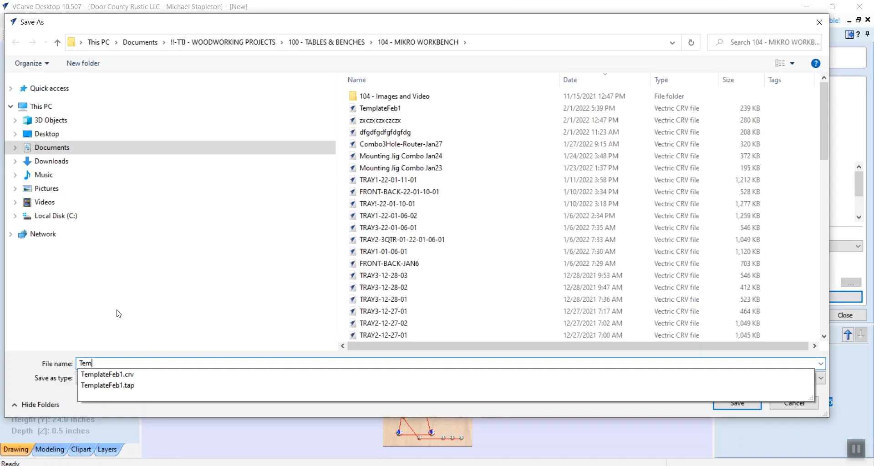
{"action": "type", "text": "plateFeb"}
{"action": "type", "text": "05-01"}
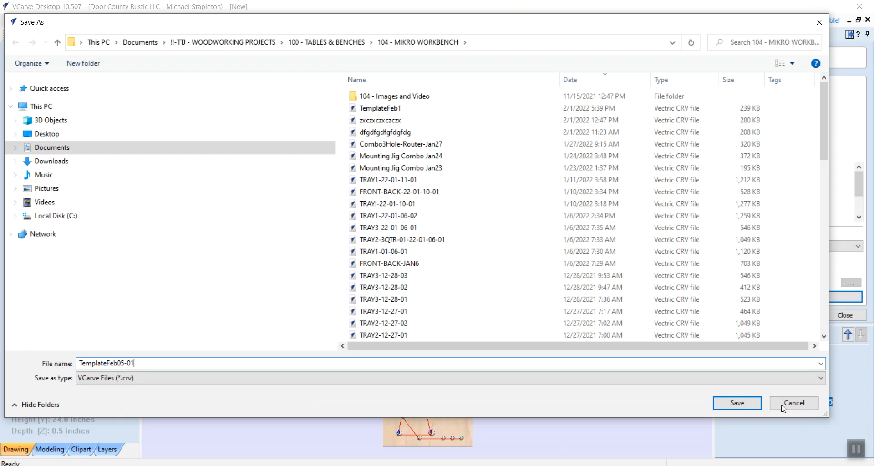
{"action": "left_click", "coordinate": [740, 403]}
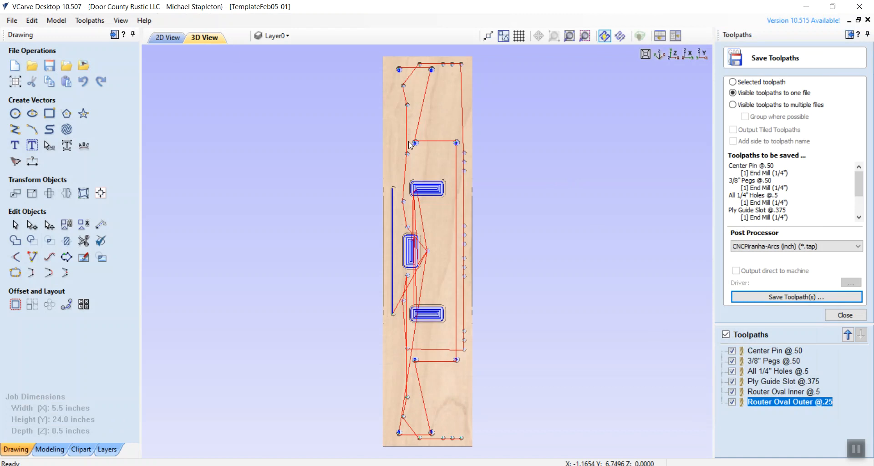
Step: Switch to File Explorer and delete the old MikroBench SketchUp file and both Combo3Hole-Router files from TRAVELDRIVE (D:)
{"action": "left_click", "coordinate": [851, 450]}
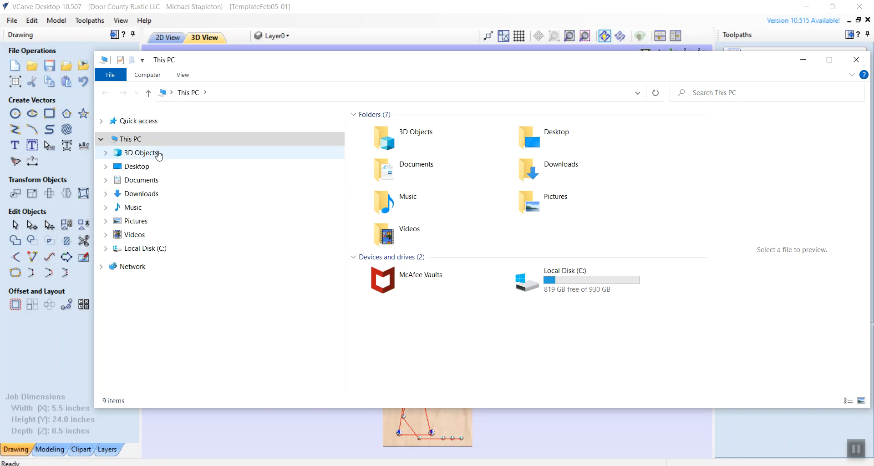
{"action": "left_click", "coordinate": [134, 182]}
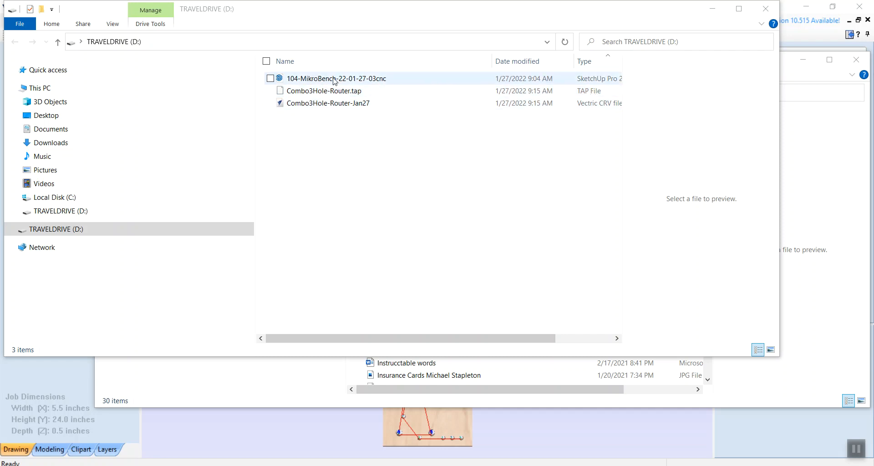
{"action": "left_click", "coordinate": [349, 78]}
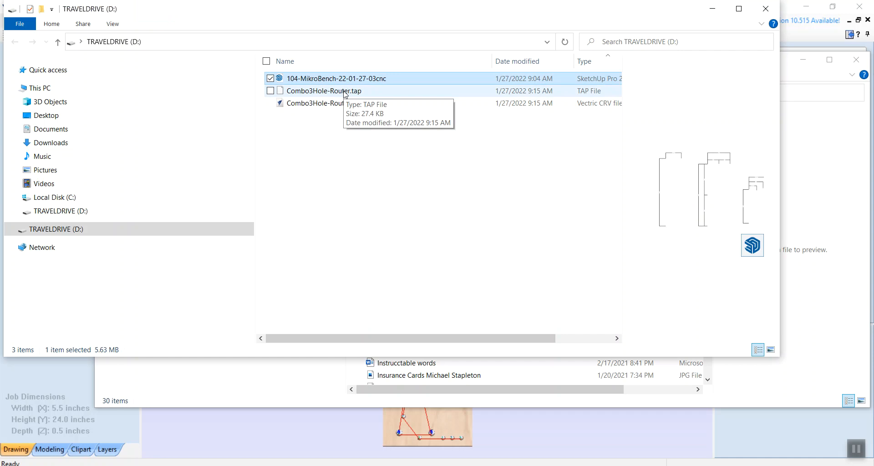
{"action": "left_click", "coordinate": [344, 91], "text": "ctrl"}
{"action": "left_click", "coordinate": [347, 103], "text": "ctrl"}
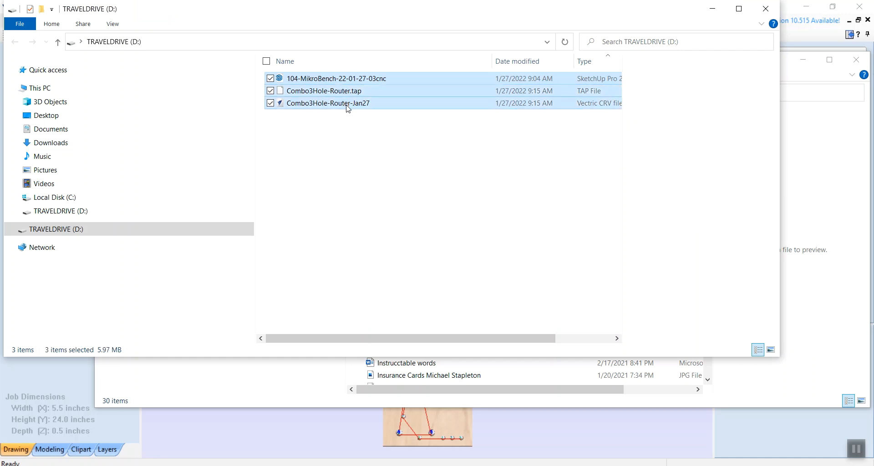
{"action": "key", "text": "Delete"}
{"action": "left_click", "coordinate": [461, 249]}
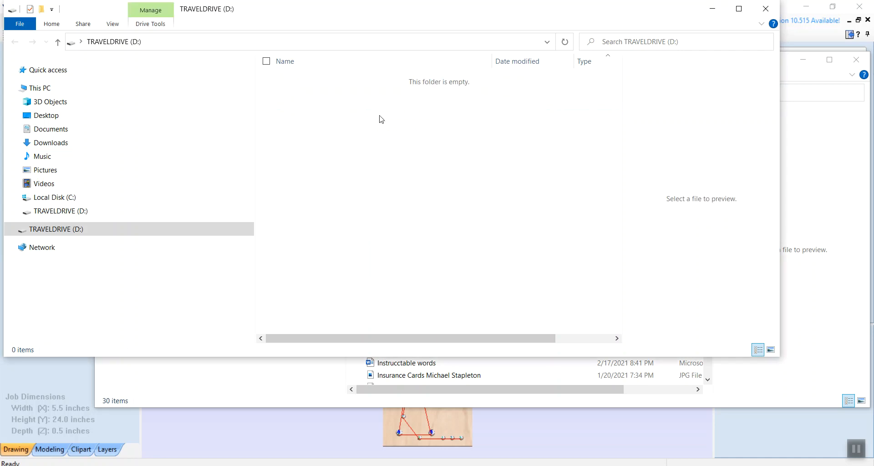
Step: Open the 104 - MIKRO WORKBENCH folder under Documents, !!-TTJ - WOODWORKING PROJECTS, 100 - TABLES & BENCHES
{"action": "left_click", "coordinate": [43, 131]}
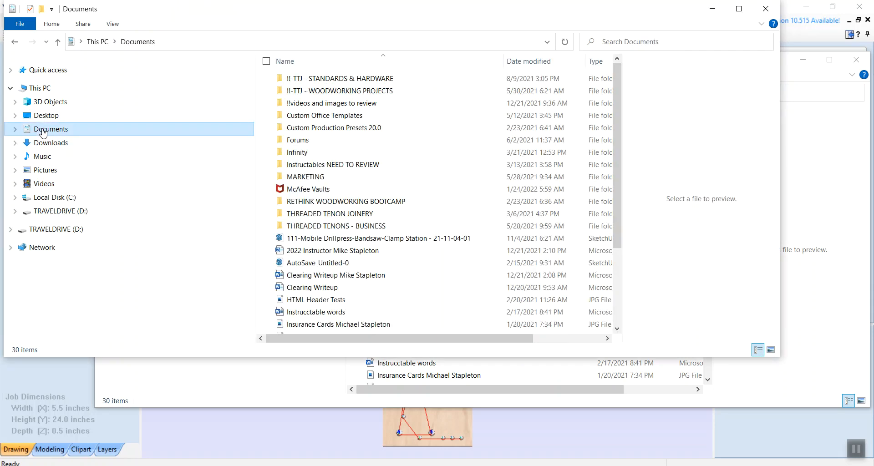
{"action": "double_click", "coordinate": [329, 91]}
{"action": "double_click", "coordinate": [328, 79]}
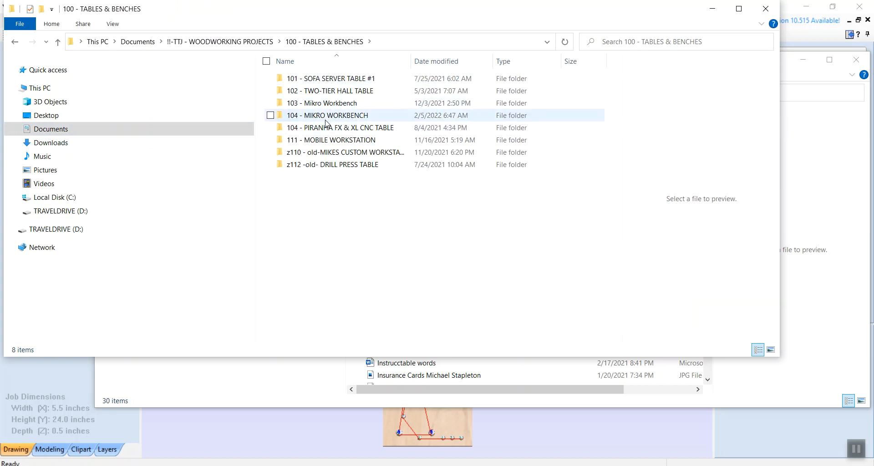
{"action": "double_click", "coordinate": [325, 115]}
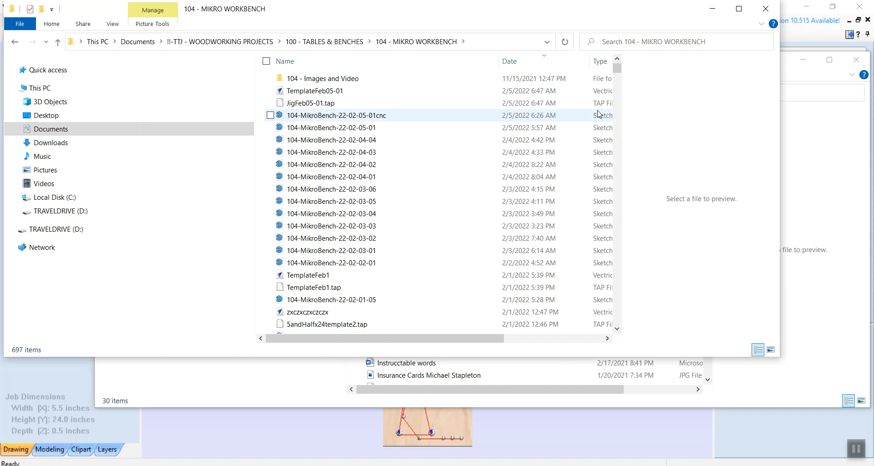
Step: Copy TemplateFeb05-01, JigFeb05-01.tap and 104-MikroBench-22-02-05-01cnc onto TRAVELDRIVE (D:)
{"action": "left_click", "coordinate": [307, 92]}
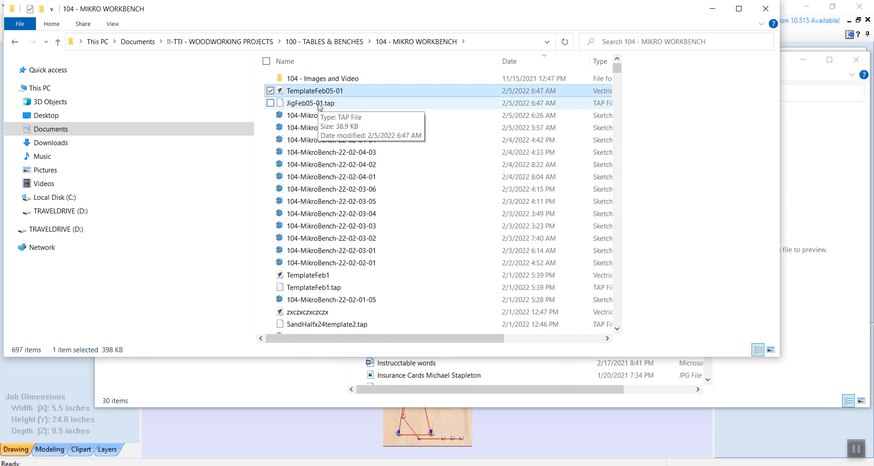
{"action": "left_click", "coordinate": [319, 105], "text": "ctrl"}
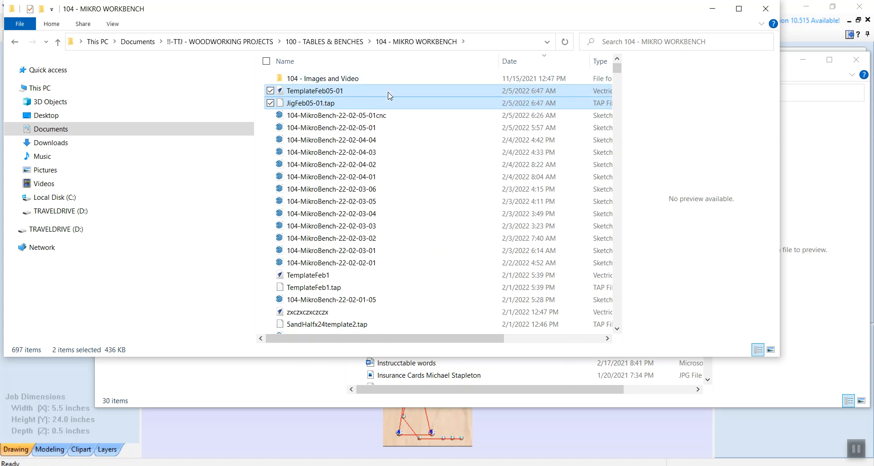
{"action": "left_click", "coordinate": [372, 117], "text": "ctrl"}
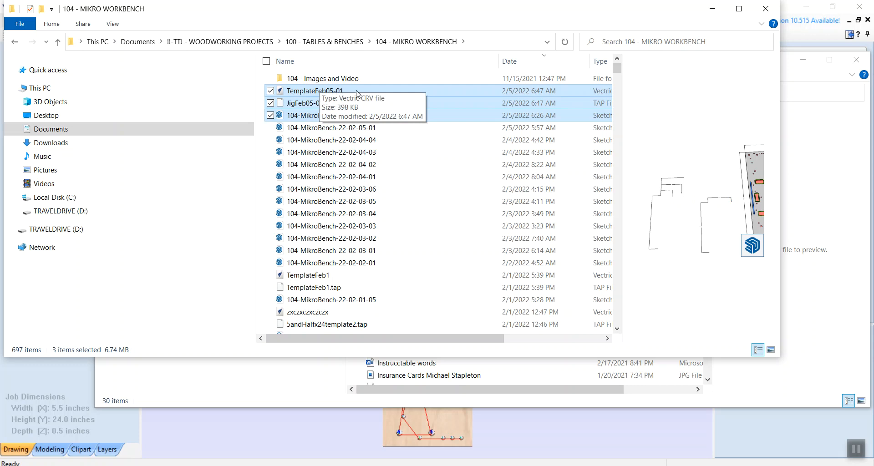
{"action": "right_click", "coordinate": [304, 93]}
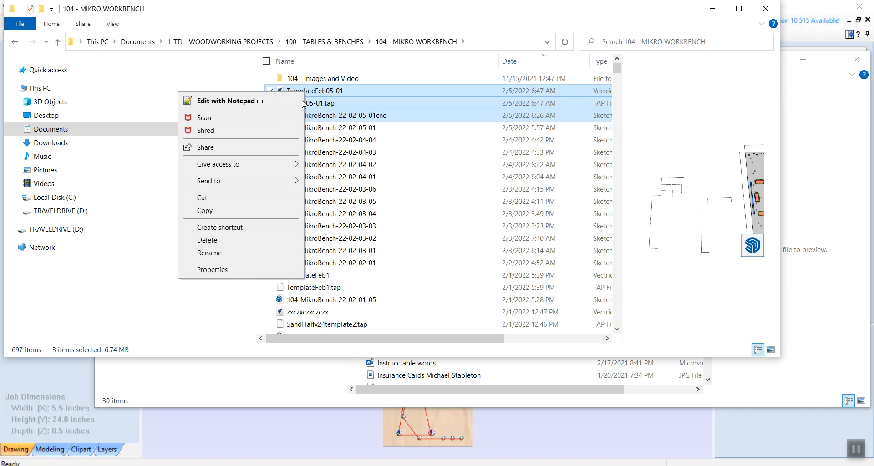
{"action": "left_click", "coordinate": [221, 212]}
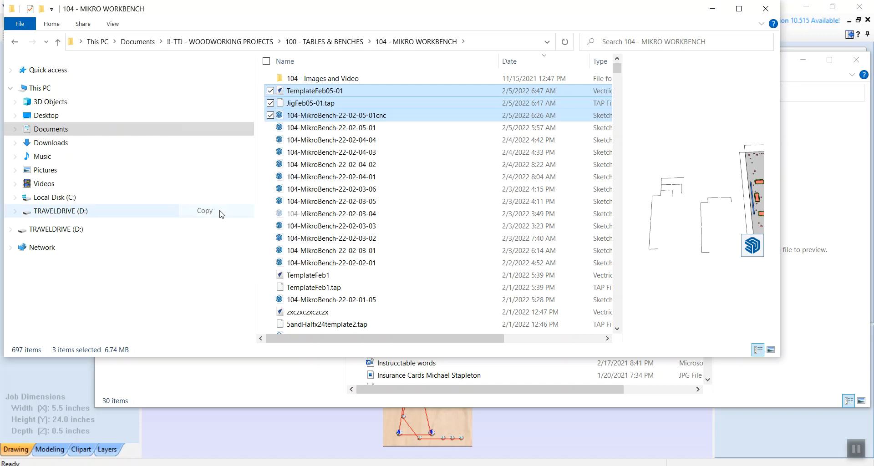
{"action": "left_click", "coordinate": [65, 233]}
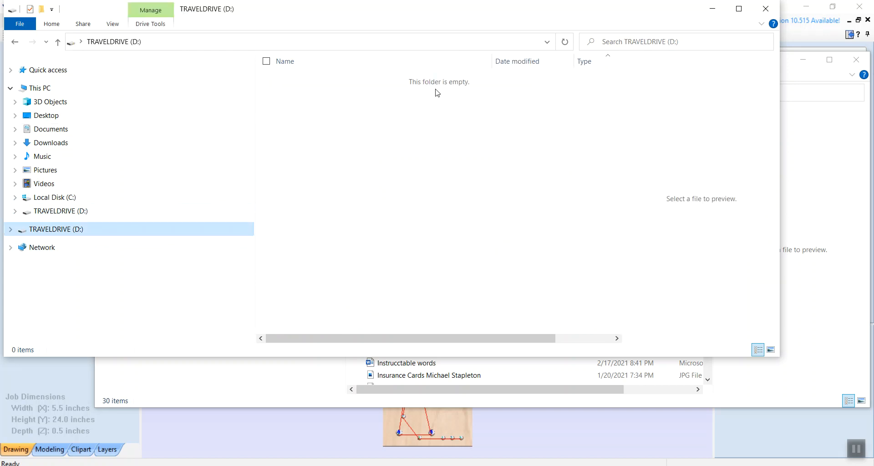
{"action": "right_click", "coordinate": [50, 233]}
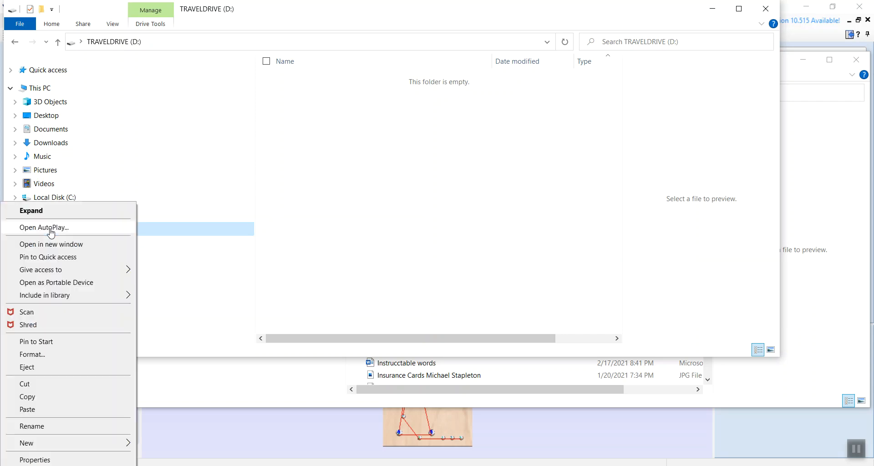
{"action": "left_click", "coordinate": [35, 410]}
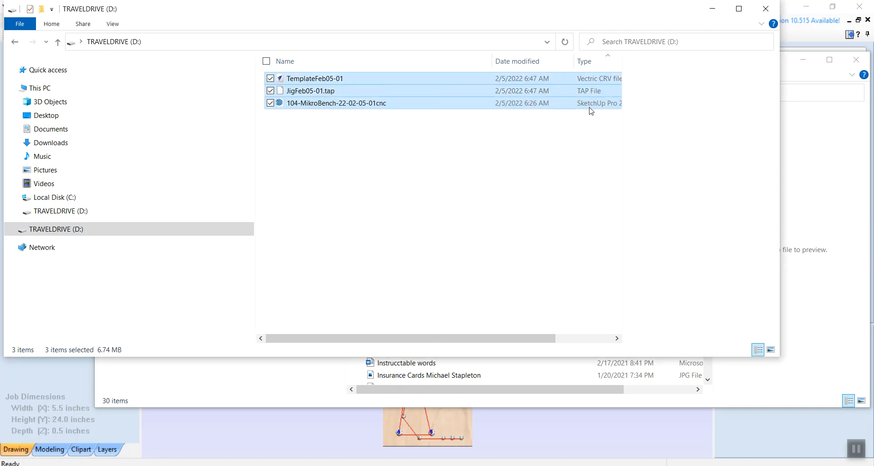
{"action": "left_click", "coordinate": [603, 232]}
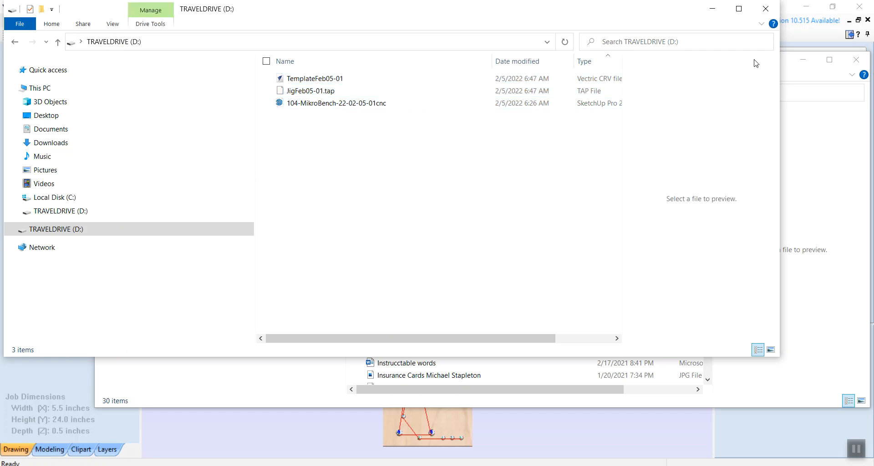
Step: Close both File Explorer windows and eject the Mini USB drive
{"action": "left_click", "coordinate": [766, 9]}
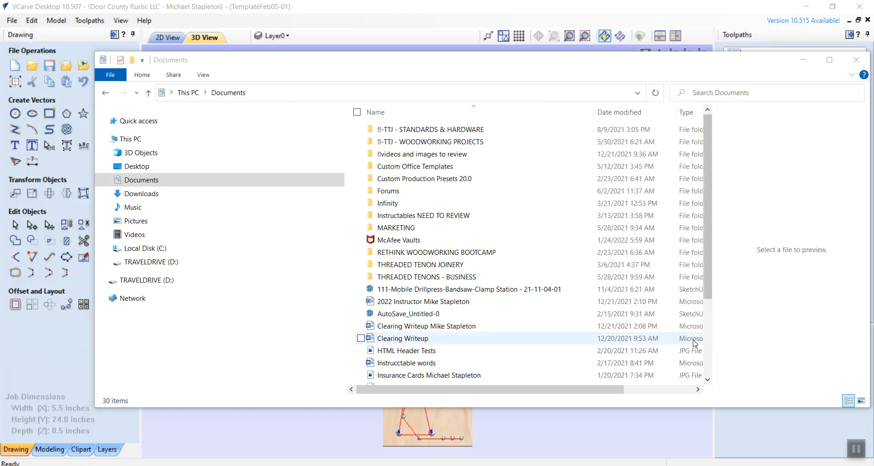
{"action": "left_click", "coordinate": [857, 59]}
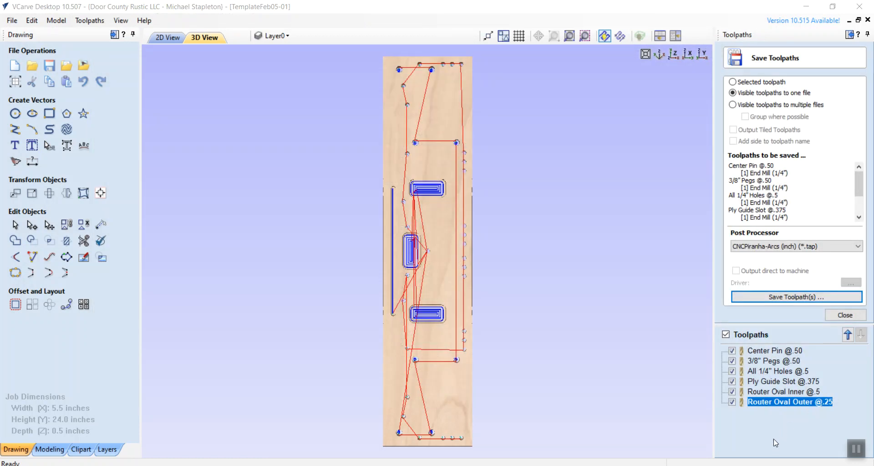
{"action": "left_click", "coordinate": [722, 465]}
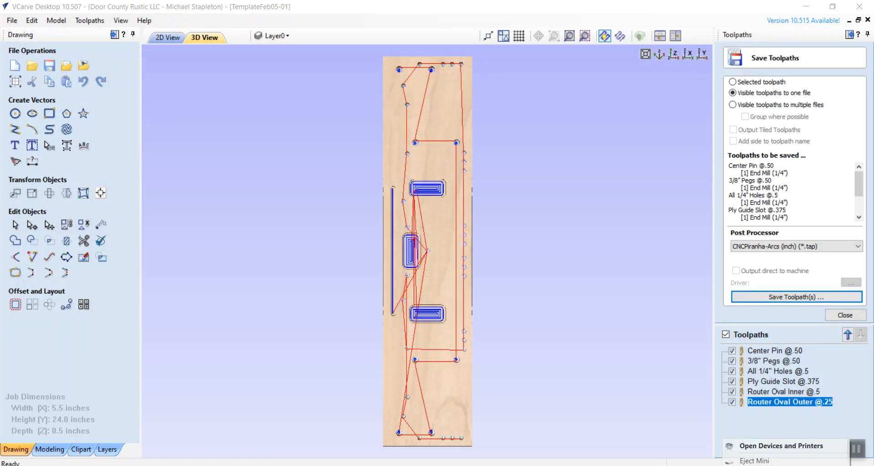
{"action": "left_click", "coordinate": [747, 461]}
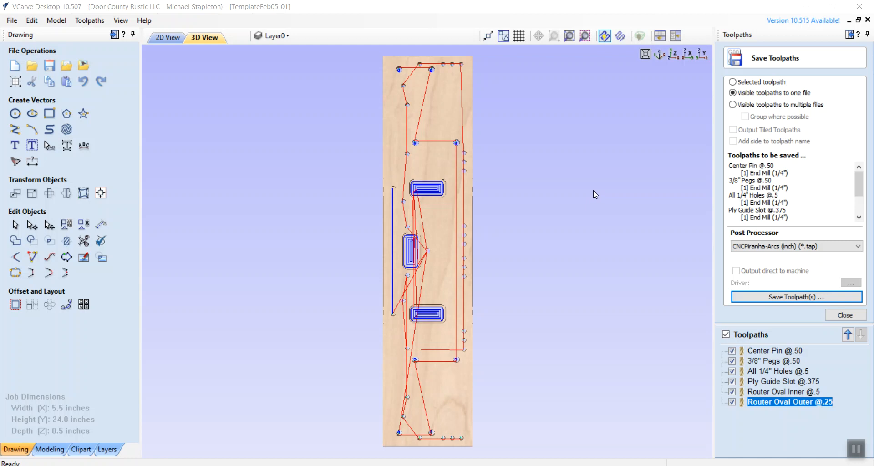
Step: Return to VCarve's 2D view and look over the toolpaths along the board
{"action": "left_click", "coordinate": [170, 38]}
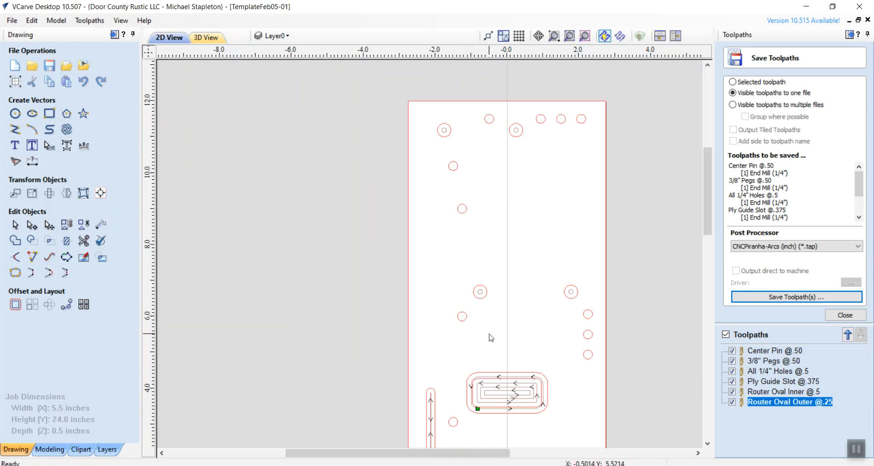
{"action": "left_click_drag", "start_coordinate": [711, 183], "coordinate": [711, 193]}
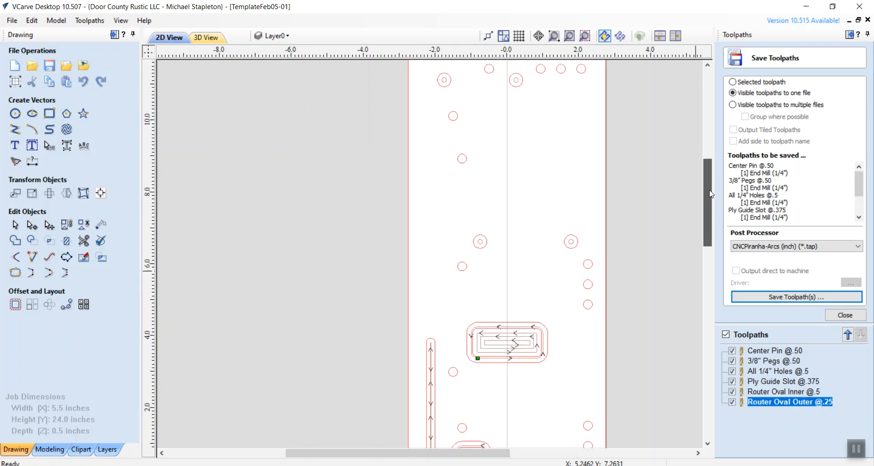